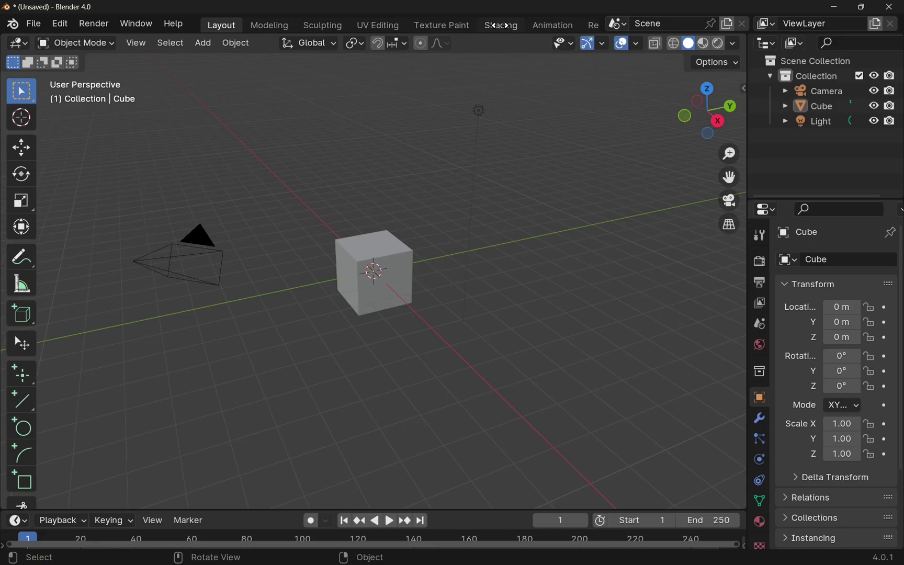
Open the Shading workspace so the cube's Material and Principled BSDF node appear
{"action": "mouse_move", "coordinate": [502, 25]}
{"action": "left_mouse_down"}
{"action": "mouse_move", "coordinate": [179, 21]}
{"action": "mouse_move", "coordinate": [459, 16]}
{"action": "left_mouse_up"}
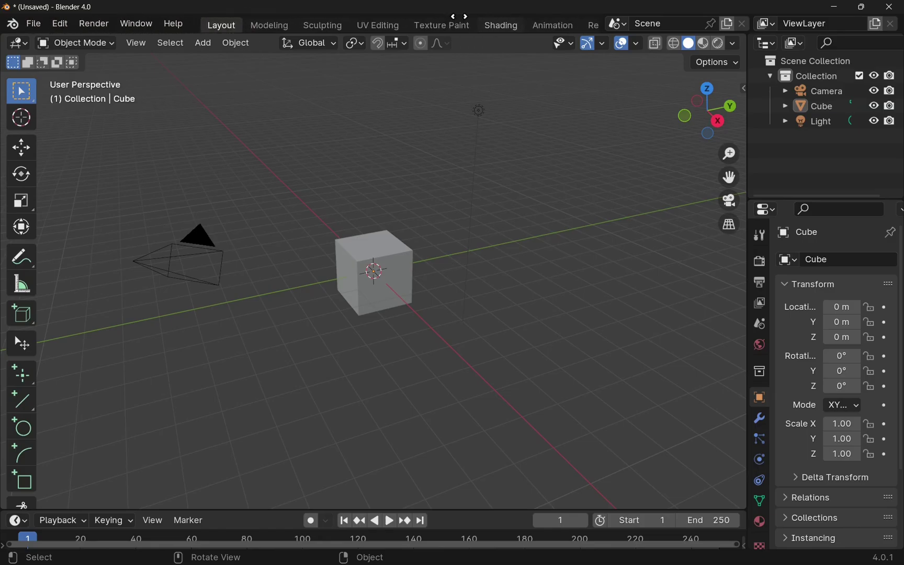
Frame the Principled BSDF and Material Output nodes together in the shader editor
{"action": "left_click", "coordinate": [506, 29]}
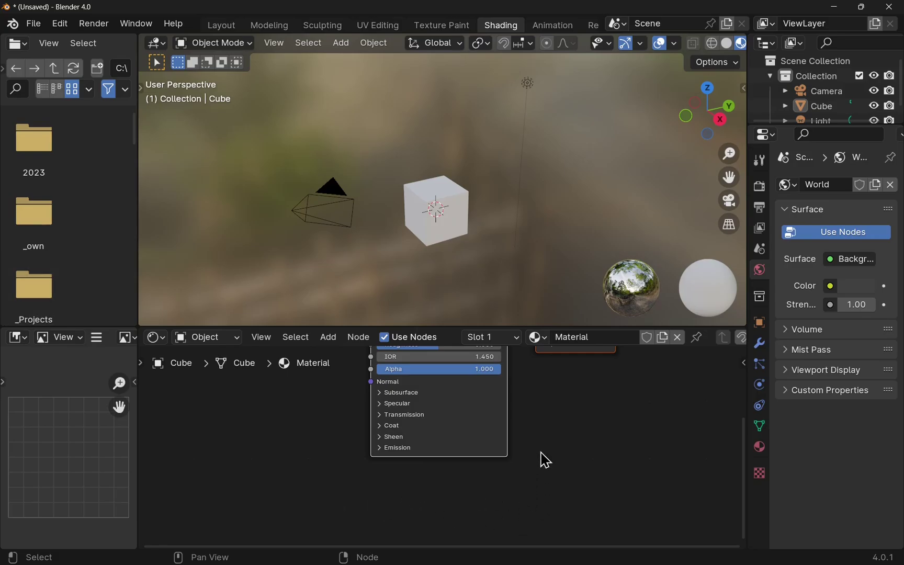
{"action": "scroll", "coordinate": [566, 446], "scroll_direction": "up", "scroll_amount": 1}
{"action": "scroll", "coordinate": [566, 447], "scroll_direction": "down", "scroll_amount": 2}
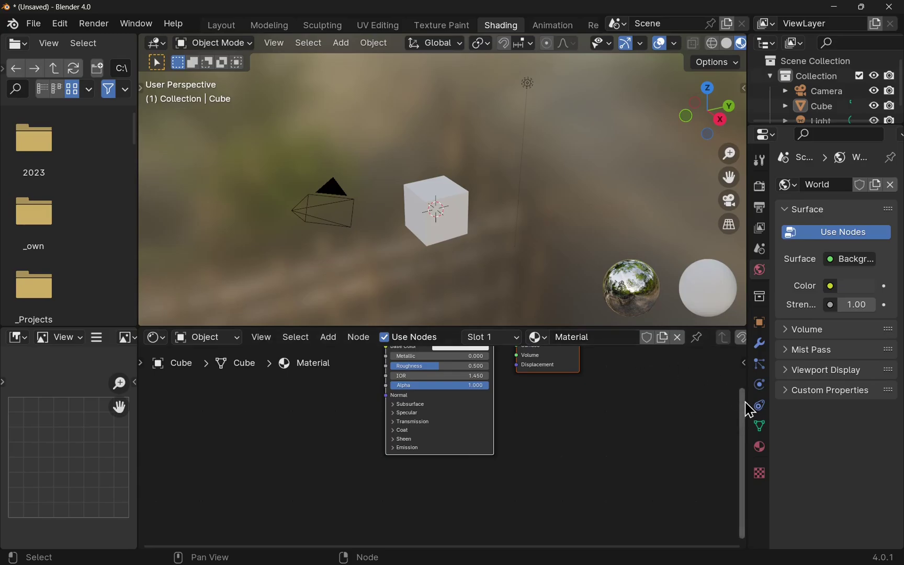
{"action": "left_click_drag", "start_coordinate": [743, 409], "coordinate": [742, 369]}
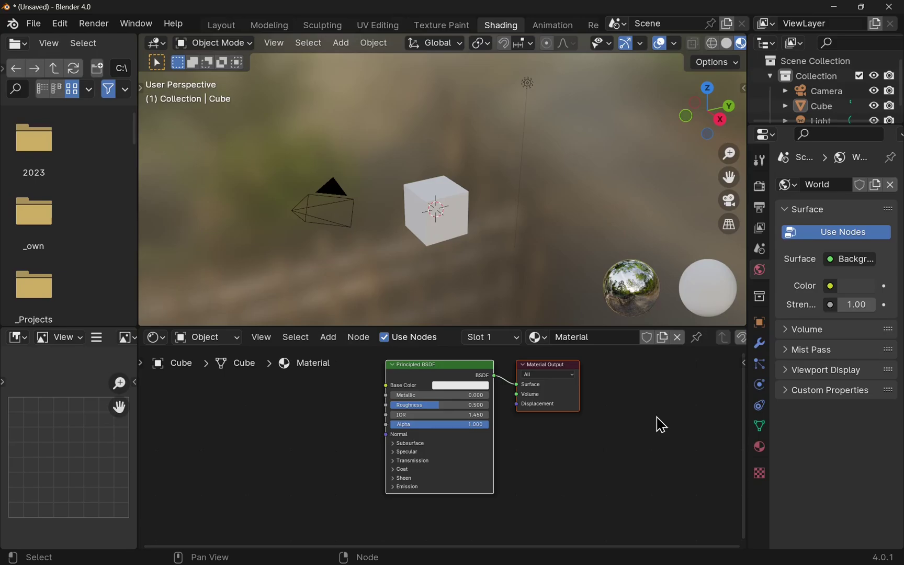
Unlink the cube's old material and create a new one for it
{"action": "left_click", "coordinate": [679, 337]}
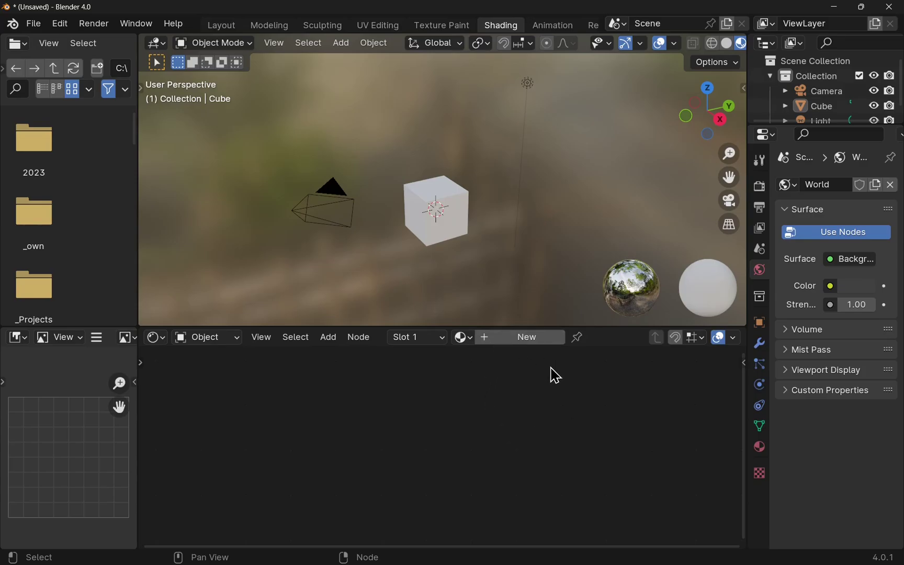
{"action": "left_click", "coordinate": [517, 350]}
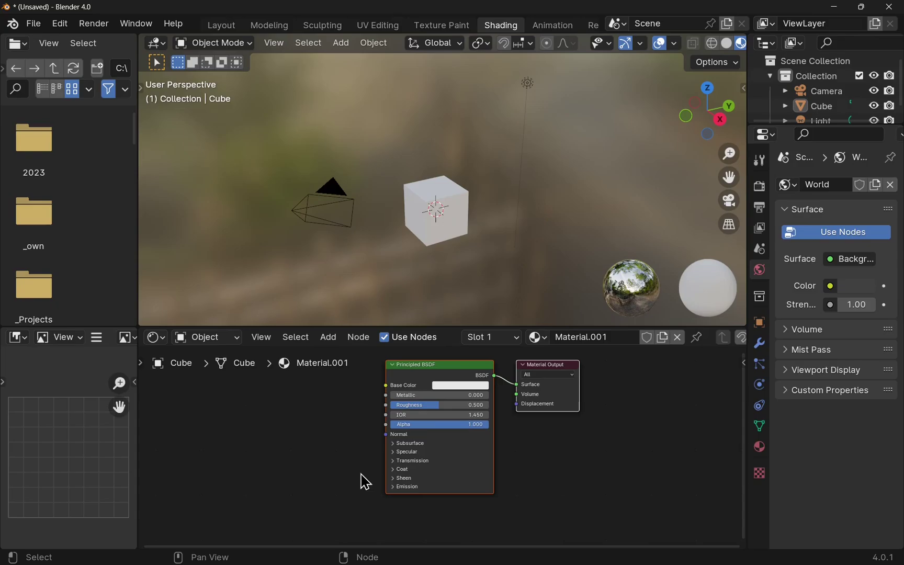
{"action": "left_click_drag", "start_coordinate": [824, 126], "coordinate": [819, 238]}
{"action": "left_click", "coordinate": [832, 107]}
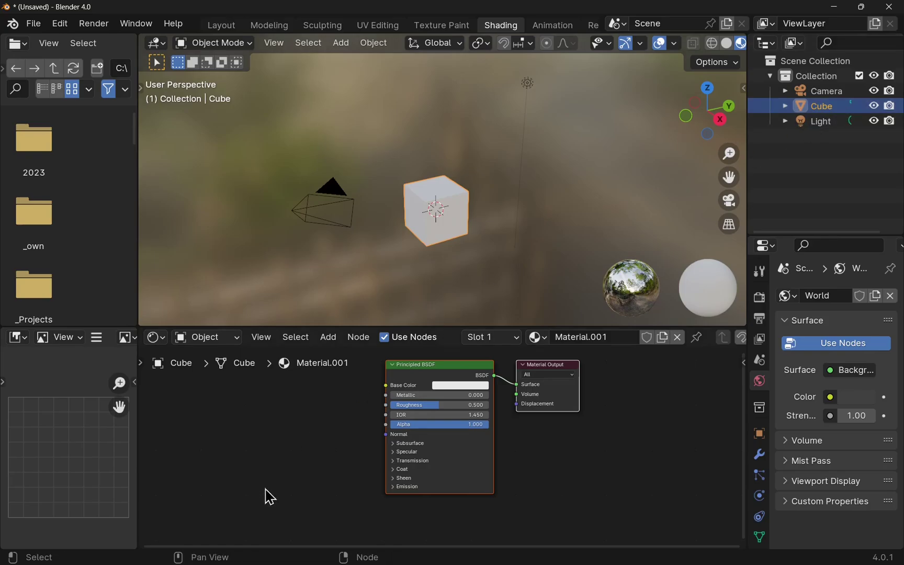
Rename the new material from Material.001 to 'cubematerial'
{"action": "double_click", "coordinate": [620, 338]}
{"action": "key", "text": "ctrl+a"}
{"action": "type", "text": "cu"}
{"action": "key", "text": "Return"}
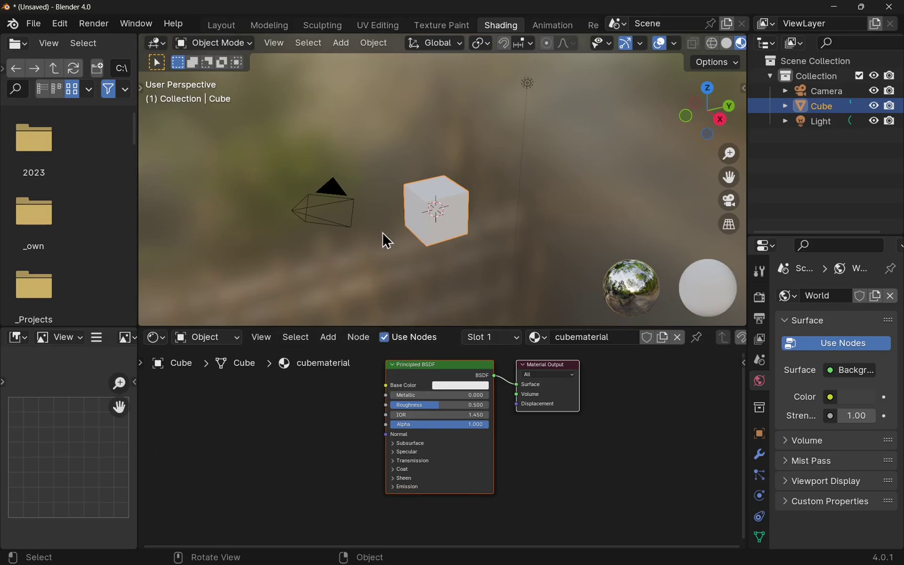
{"action": "left_click", "coordinate": [466, 272]}
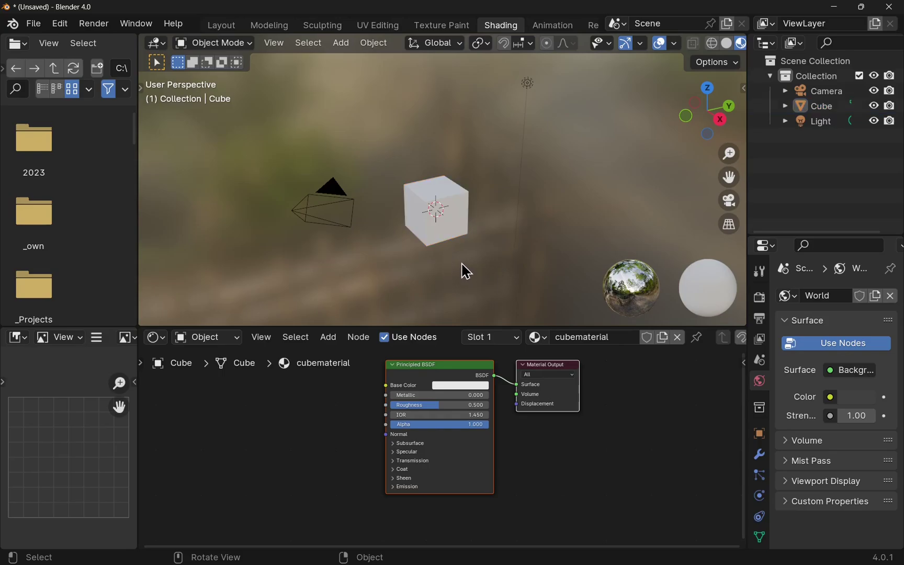
{"action": "key", "text": "z"}
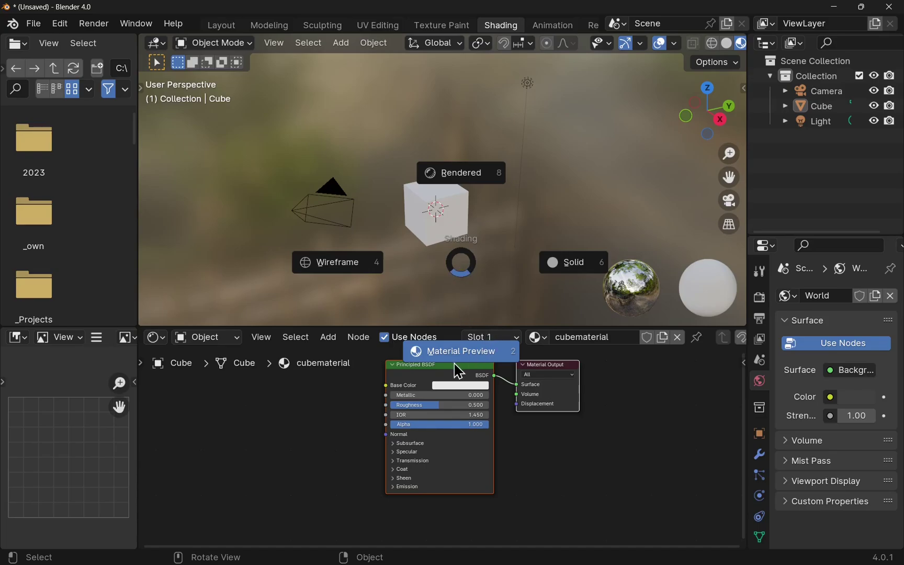
{"action": "left_click", "coordinate": [575, 270]}
{"action": "key", "text": "z"}
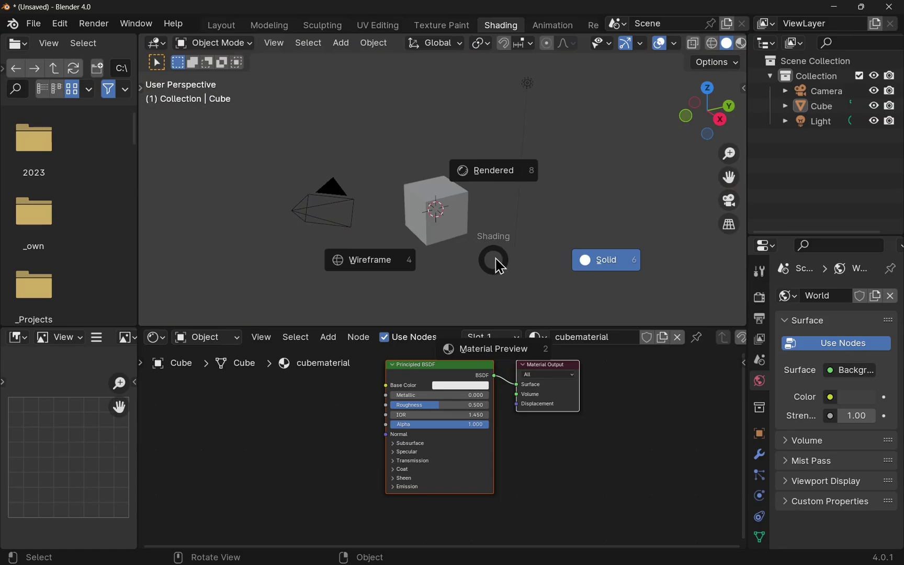
{"action": "left_click", "coordinate": [498, 180]}
{"action": "key", "text": "z"}
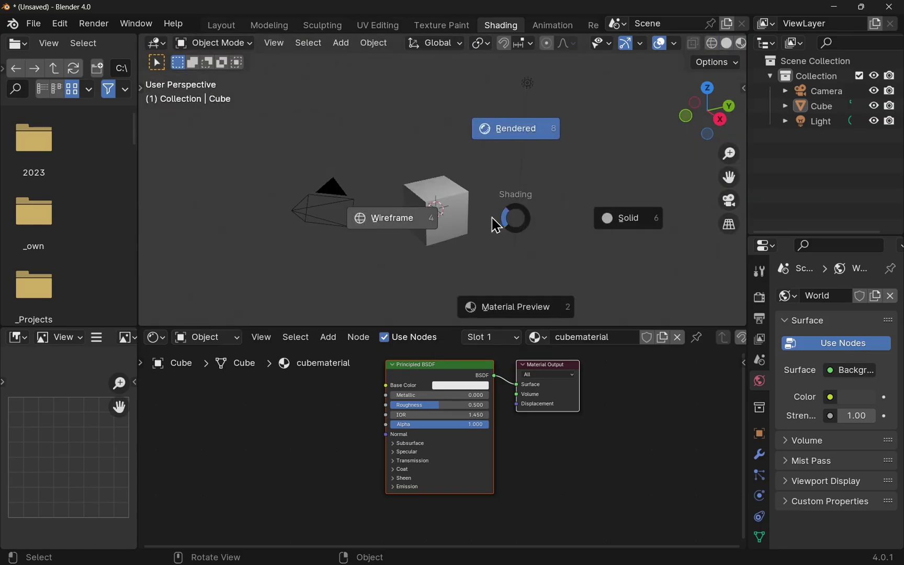
{"action": "left_click", "coordinate": [390, 226]}
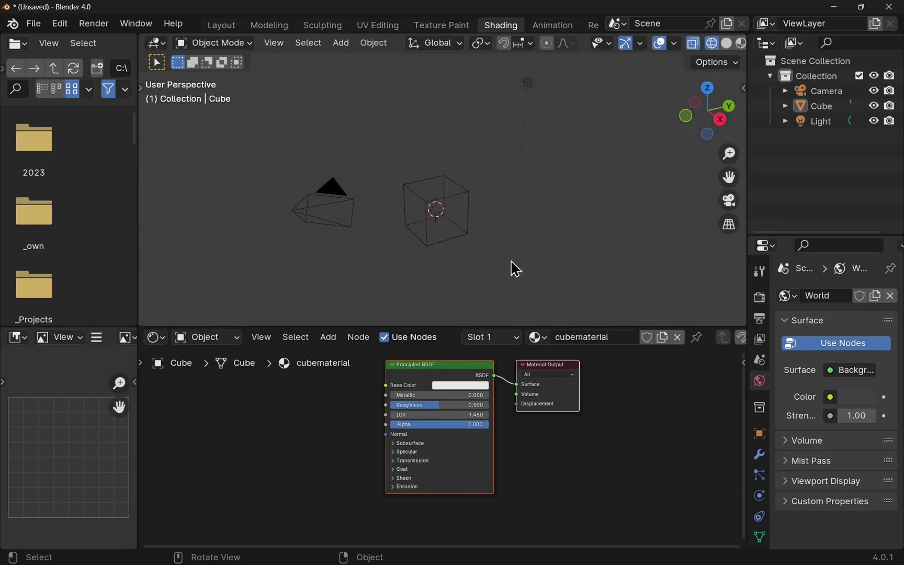
{"action": "key", "text": "z"}
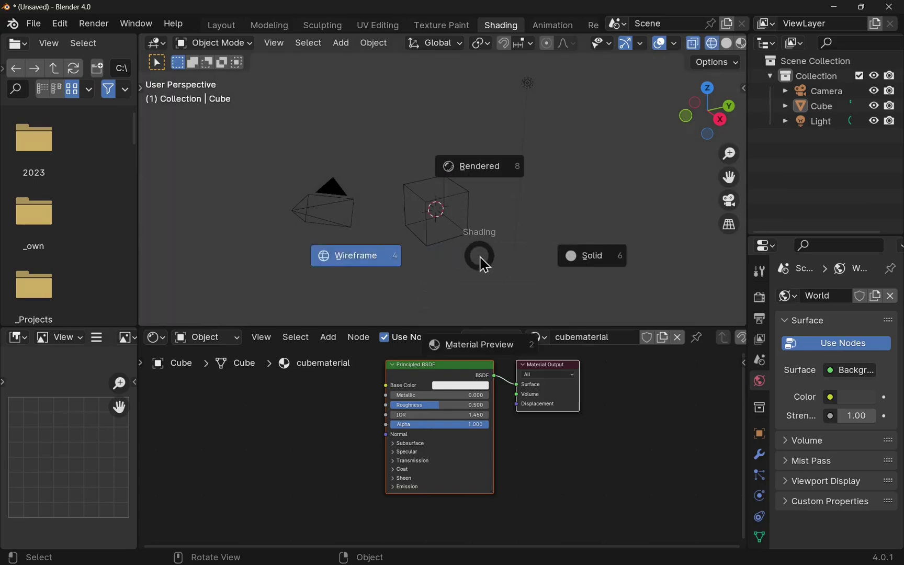
{"action": "left_click", "coordinate": [491, 351]}
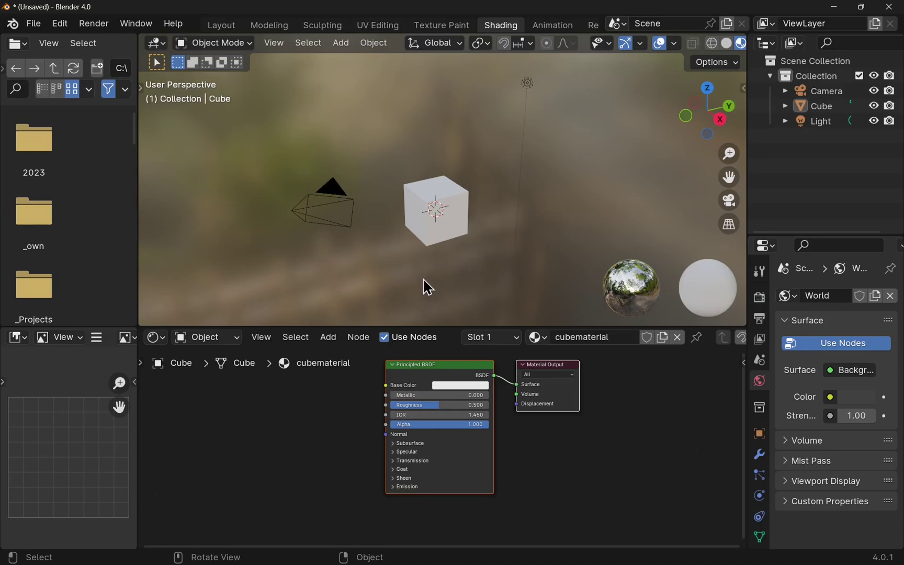
Give the cube material a pale pink Base Color
{"action": "scroll", "coordinate": [449, 406], "scroll_direction": "down", "scroll_amount": 1}
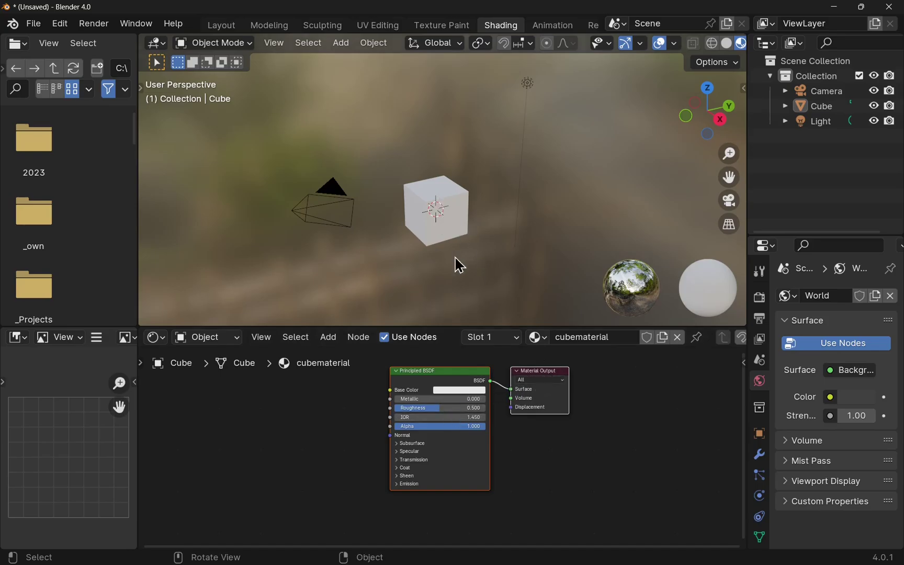
{"action": "left_click", "coordinate": [449, 390]}
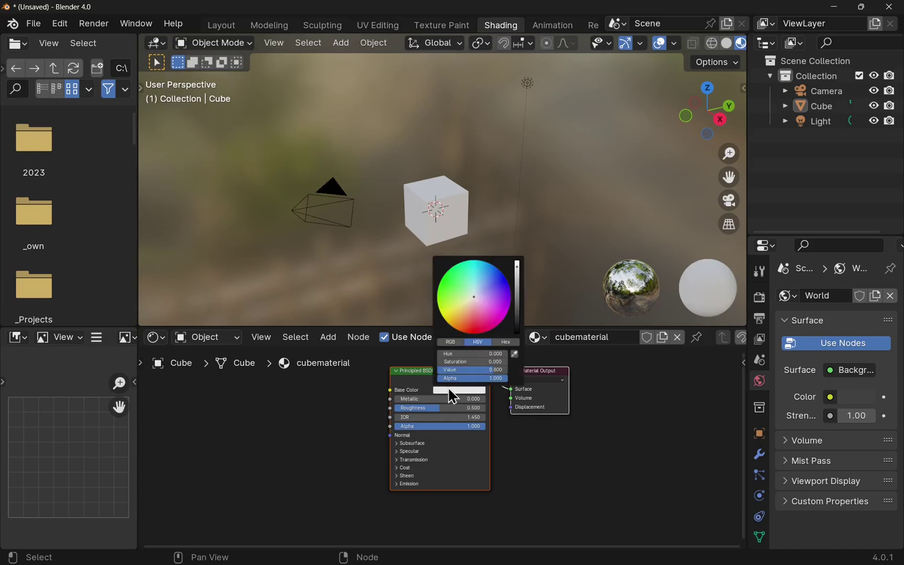
{"action": "mouse_move", "coordinate": [470, 300]}
{"action": "left_mouse_down"}
{"action": "mouse_move", "coordinate": [486, 321]}
{"action": "mouse_move", "coordinate": [456, 317]}
{"action": "mouse_move", "coordinate": [451, 278]}
{"action": "mouse_move", "coordinate": [485, 313]}
{"action": "mouse_move", "coordinate": [473, 299]}
{"action": "left_mouse_up"}
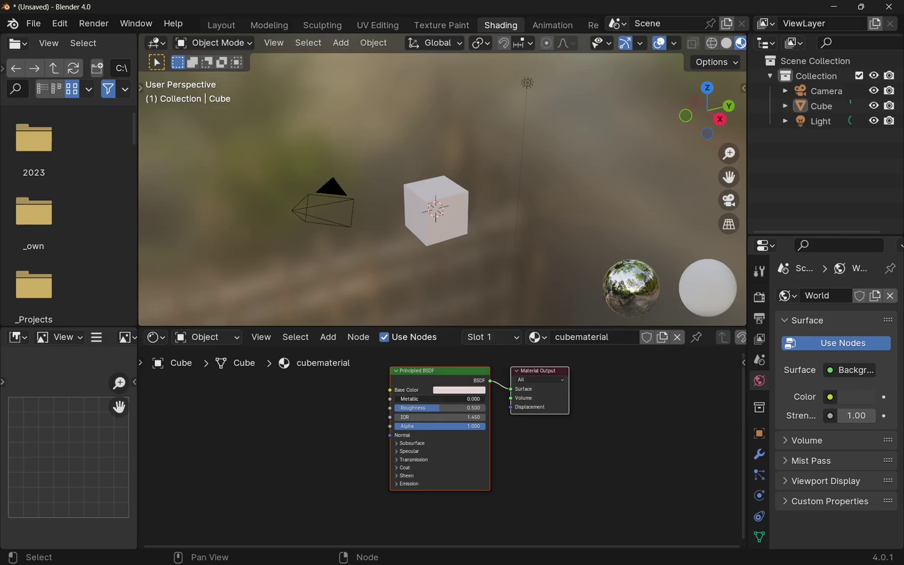
Set the Principled BSDF Metallic to 0.580 and Roughness to 0.588
{"action": "mouse_move", "coordinate": [397, 399]}
{"action": "left_mouse_down"}
{"action": "mouse_move", "coordinate": [510, 408]}
{"action": "mouse_move", "coordinate": [397, 408]}
{"action": "left_mouse_up"}
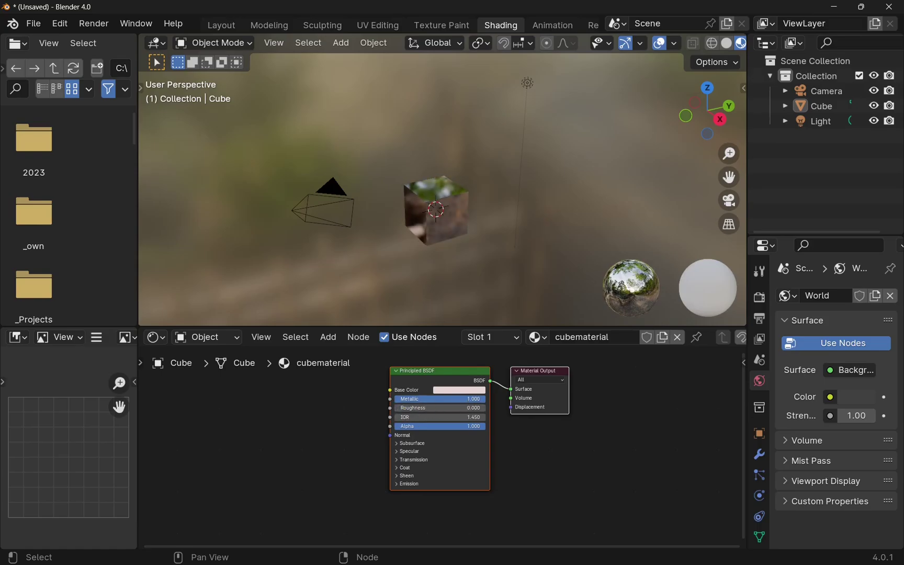
{"action": "left_click_drag", "start_coordinate": [465, 399], "coordinate": [494, 399]}
{"action": "left_click_drag", "start_coordinate": [399, 410], "coordinate": [487, 408]}
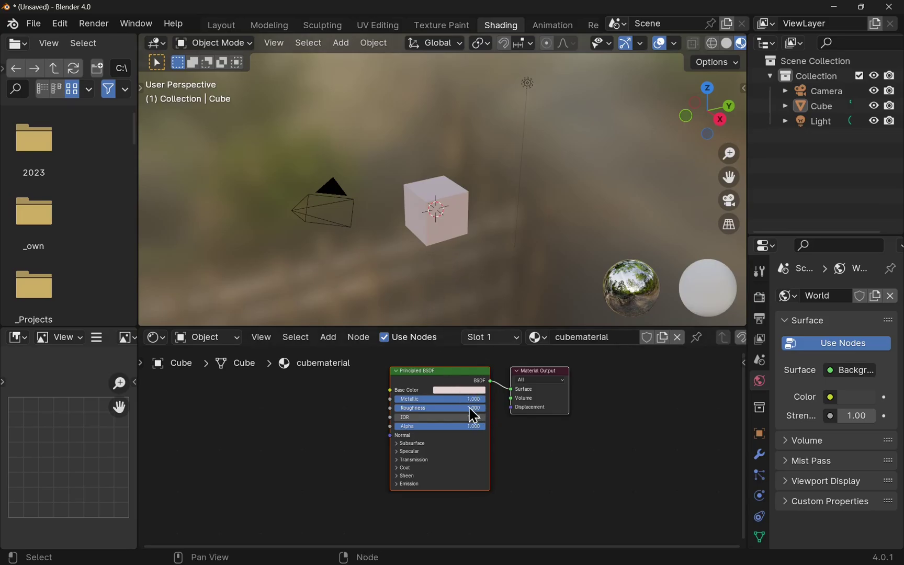
{"action": "left_click_drag", "start_coordinate": [472, 409], "coordinate": [448, 398]}
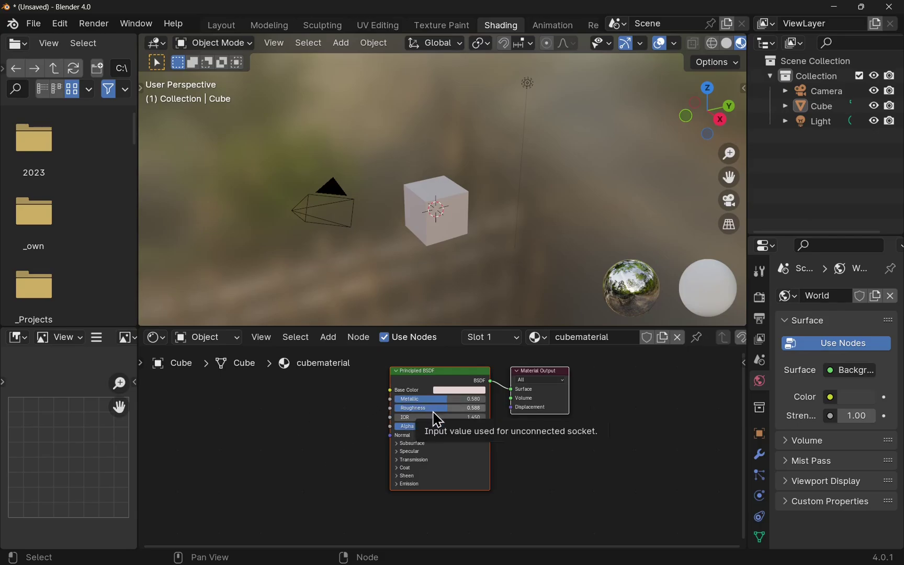
Make the cube's Base Color vivid magenta and reframe the viewport around the cube
{"action": "left_click", "coordinate": [452, 391]}
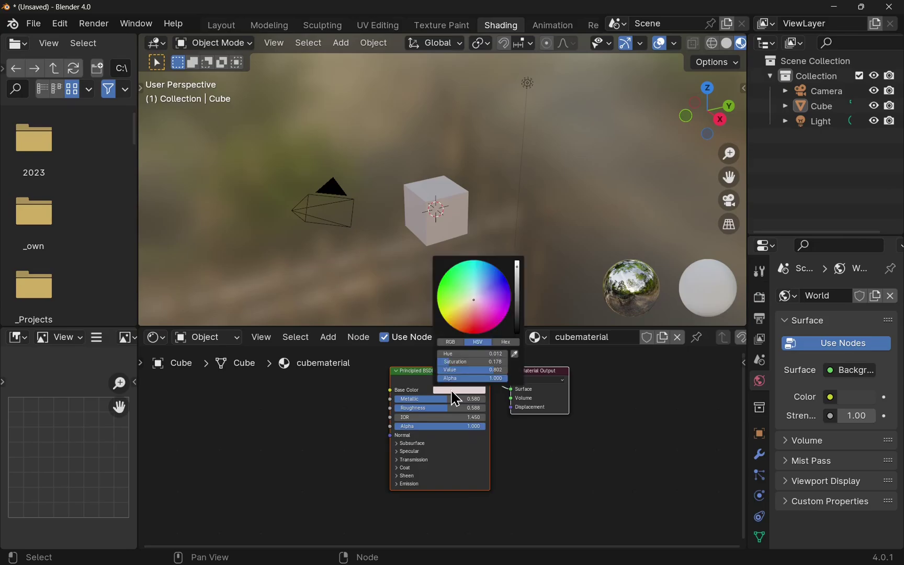
{"action": "left_click_drag", "start_coordinate": [470, 303], "coordinate": [504, 316]}
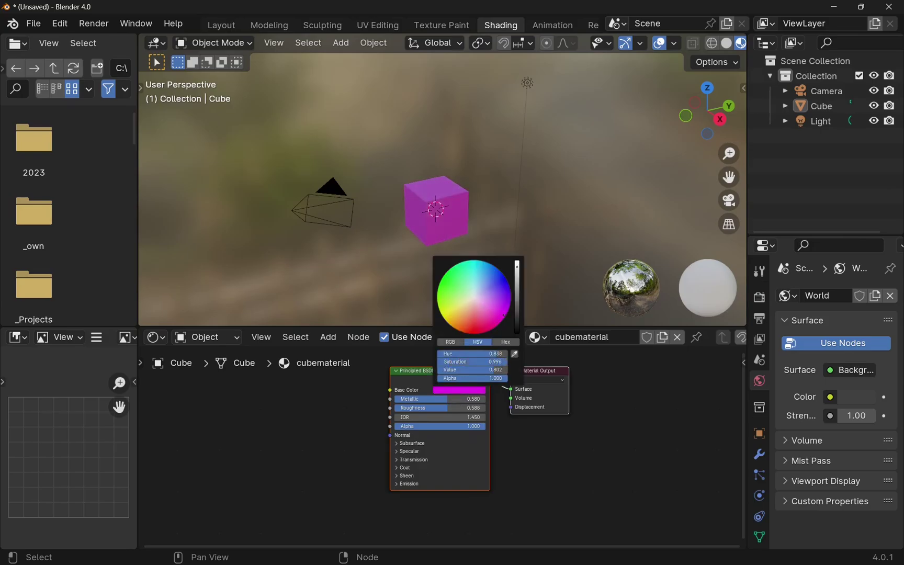
{"action": "scroll", "coordinate": [388, 249], "scroll_direction": "up", "scroll_amount": 4}
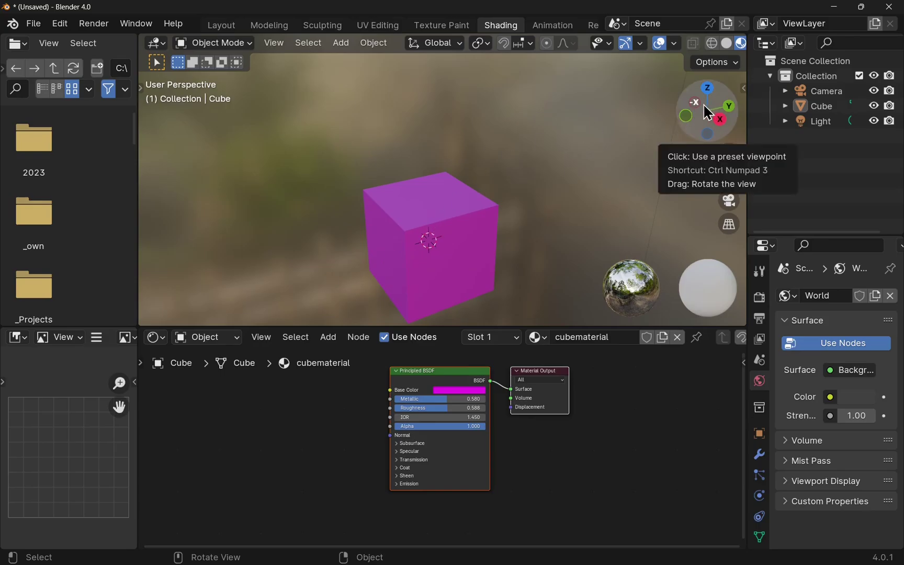
{"action": "left_click_drag", "start_coordinate": [704, 106], "coordinate": [692, 107]}
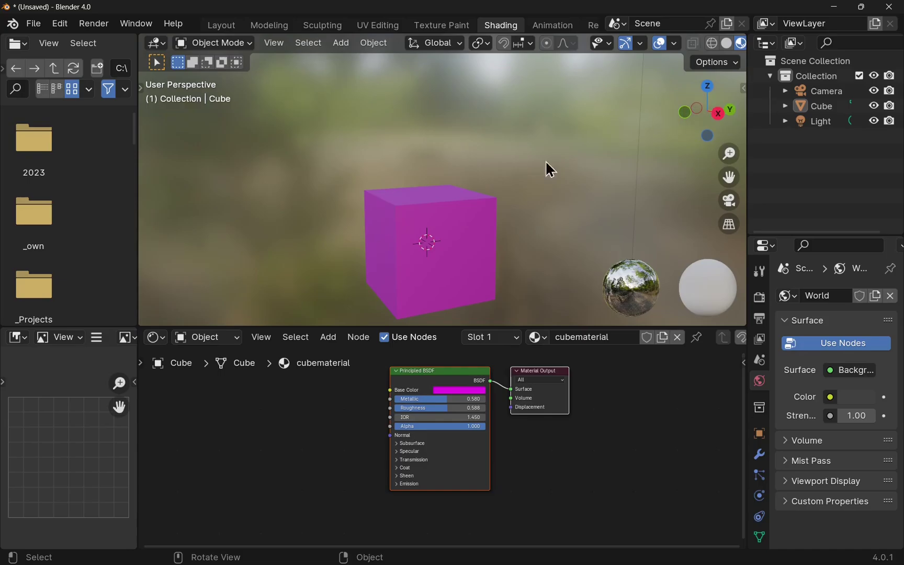
{"action": "middle_click_drag", "start_coordinate": [451, 267], "coordinate": [443, 260]}
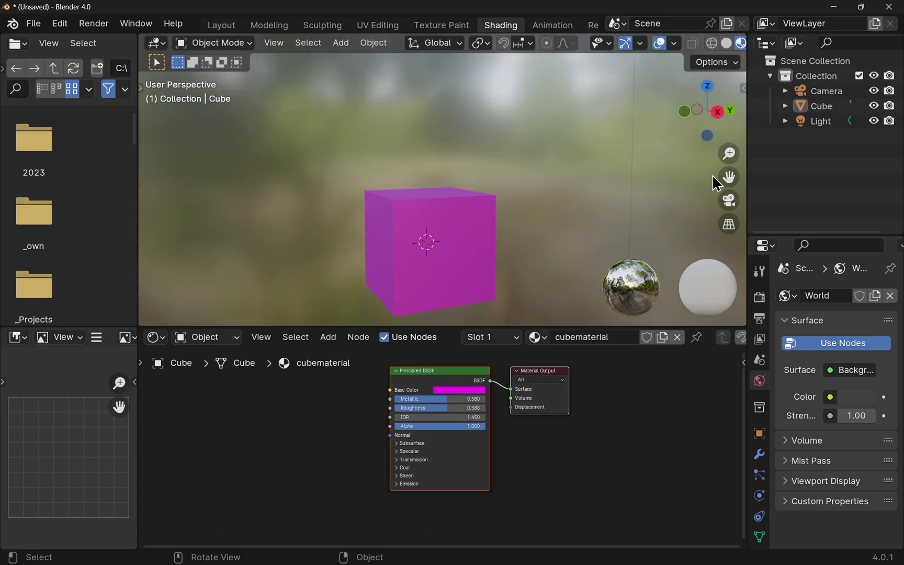
{"action": "left_click_drag", "start_coordinate": [729, 177], "coordinate": [725, 127]}
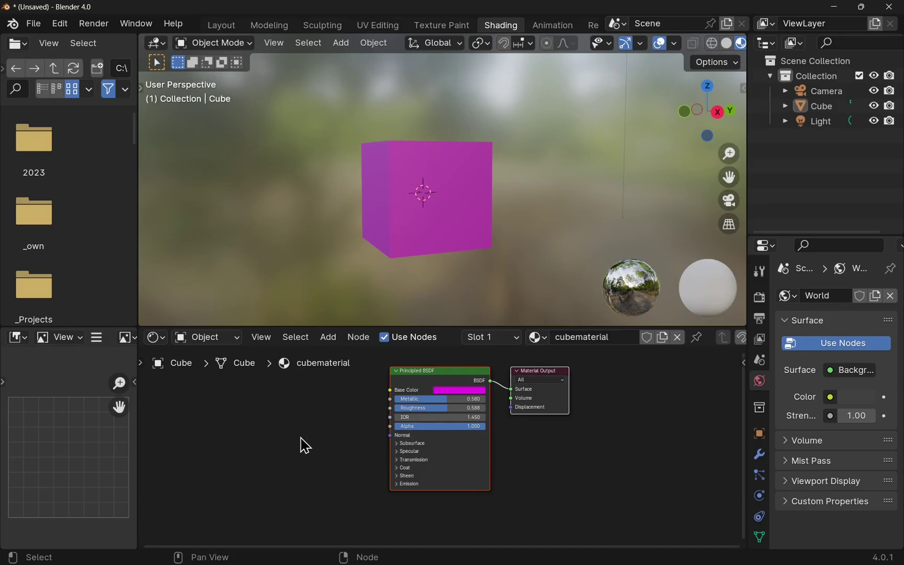
Add a Noise Texture node (Scale 5, Detail 2) left of the Principled BSDF
{"action": "left_click", "coordinate": [328, 338]}
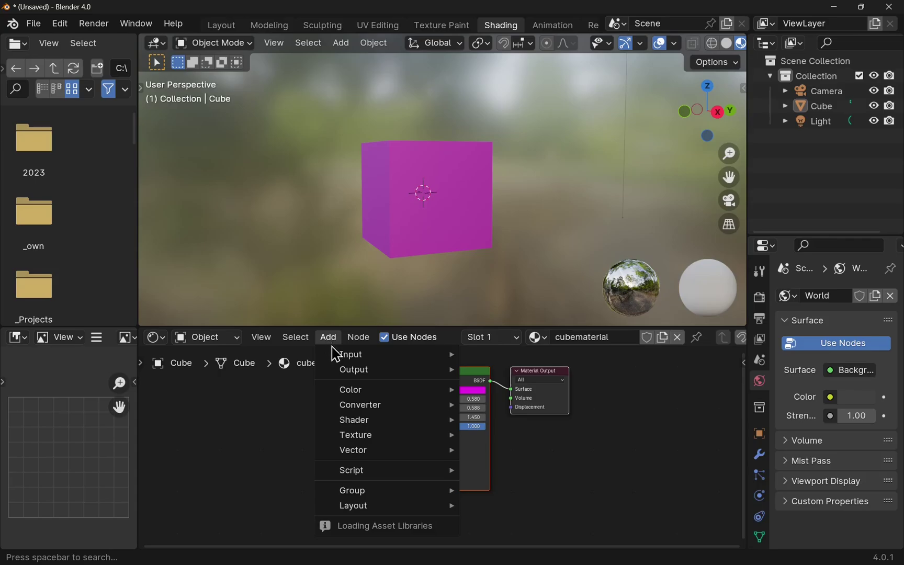
{"action": "mouse_move", "coordinate": [346, 359]}
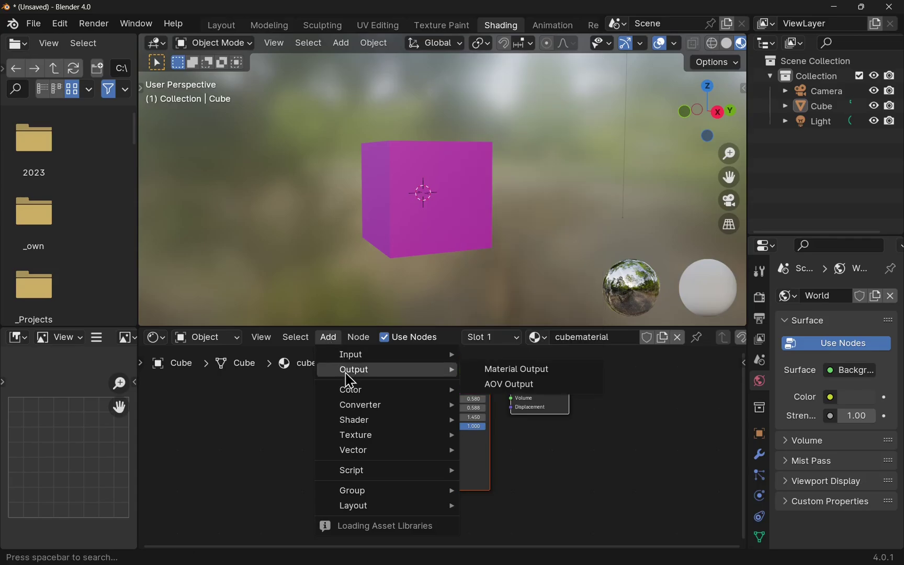
{"action": "mouse_move", "coordinate": [351, 391]}
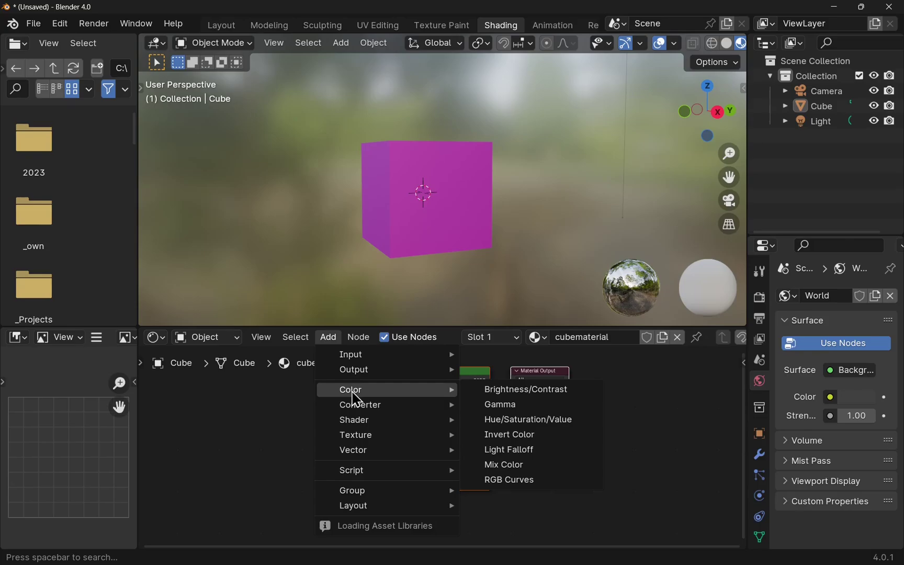
{"action": "mouse_move", "coordinate": [356, 439]}
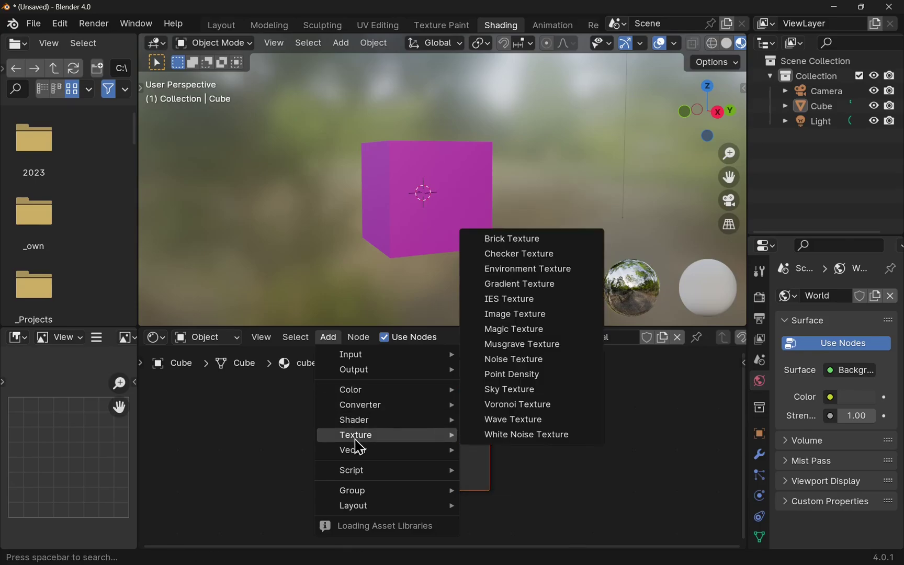
{"action": "left_click", "coordinate": [542, 364]}
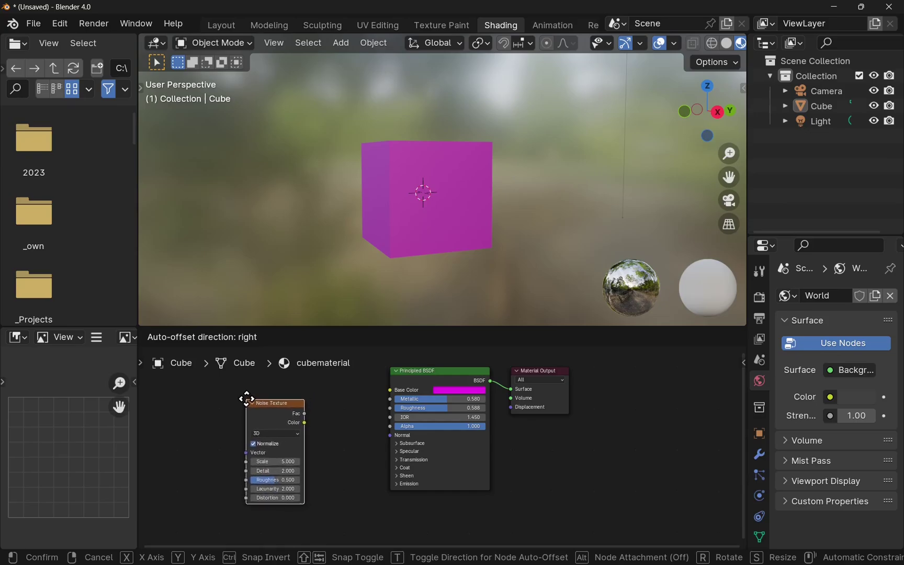
{"action": "left_click", "coordinate": [256, 397]}
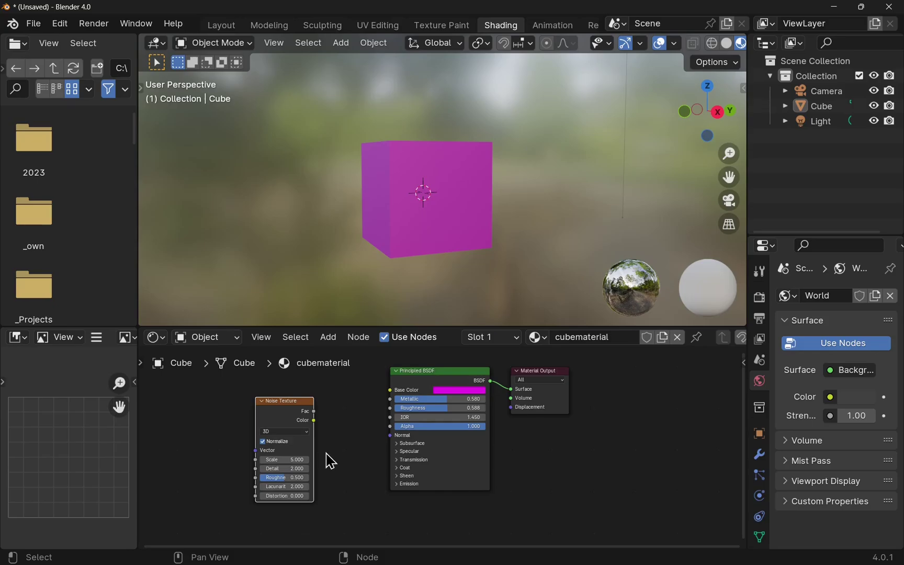
Keep the noise at 3D and link its Color to the Base Color
{"action": "left_click", "coordinate": [284, 432]}
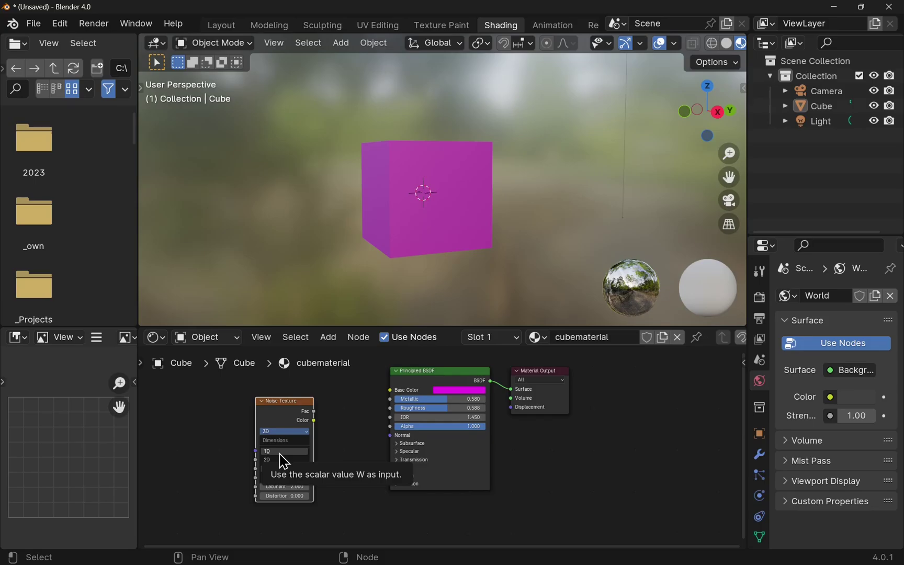
{"action": "left_click", "coordinate": [226, 459]}
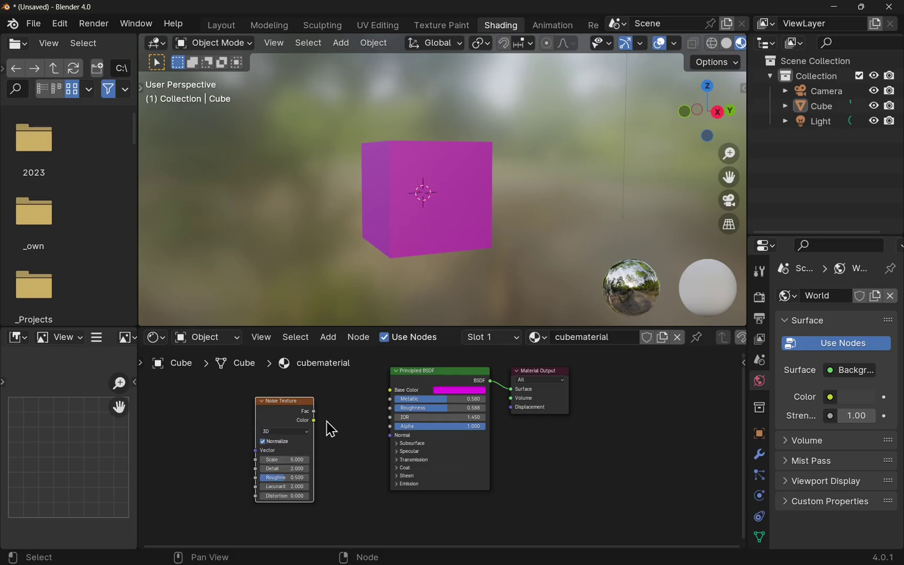
{"action": "left_click_drag", "start_coordinate": [313, 420], "coordinate": [397, 395]}
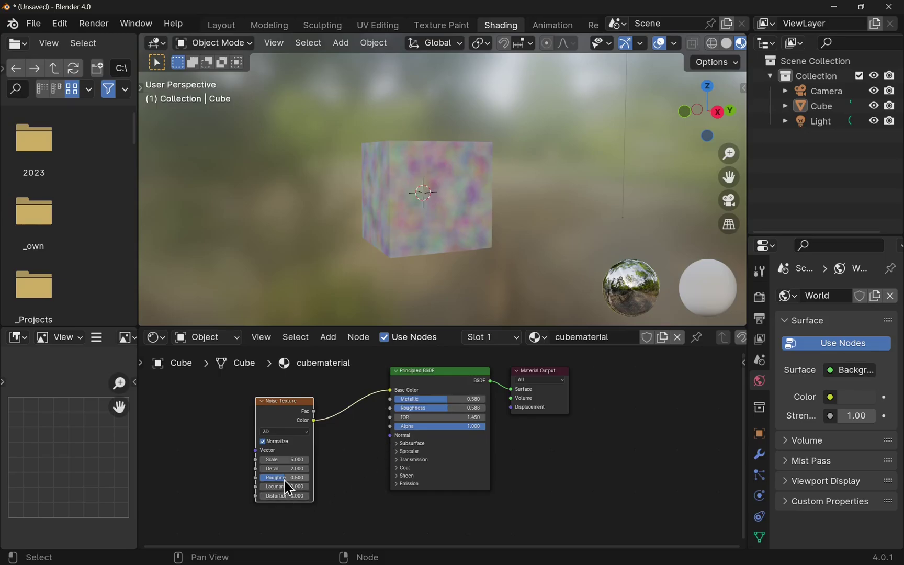
Set noise Roughness 0.563 and Detail 11.6, then unlink it from Base Color
{"action": "left_click_drag", "start_coordinate": [284, 480], "coordinate": [263, 478]}
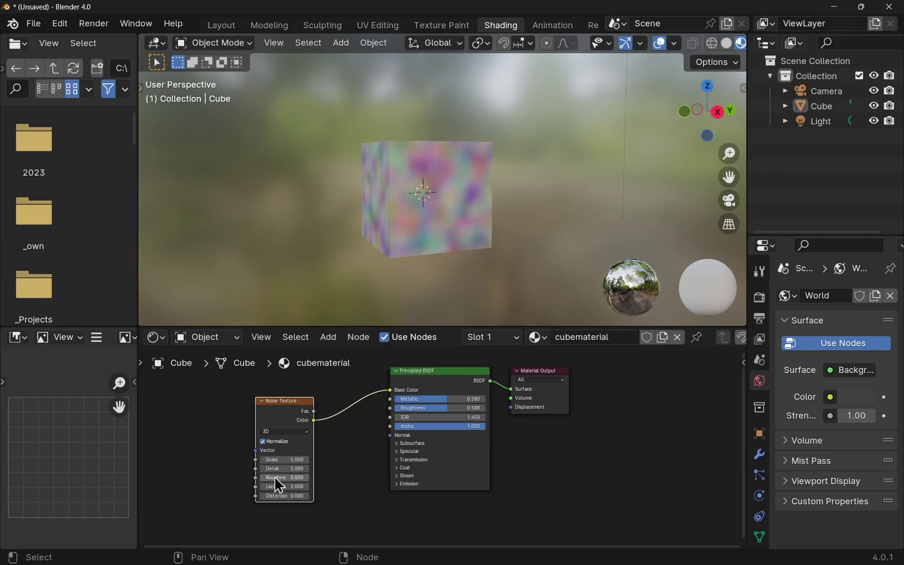
{"action": "left_click_drag", "start_coordinate": [277, 468], "coordinate": [293, 477]}
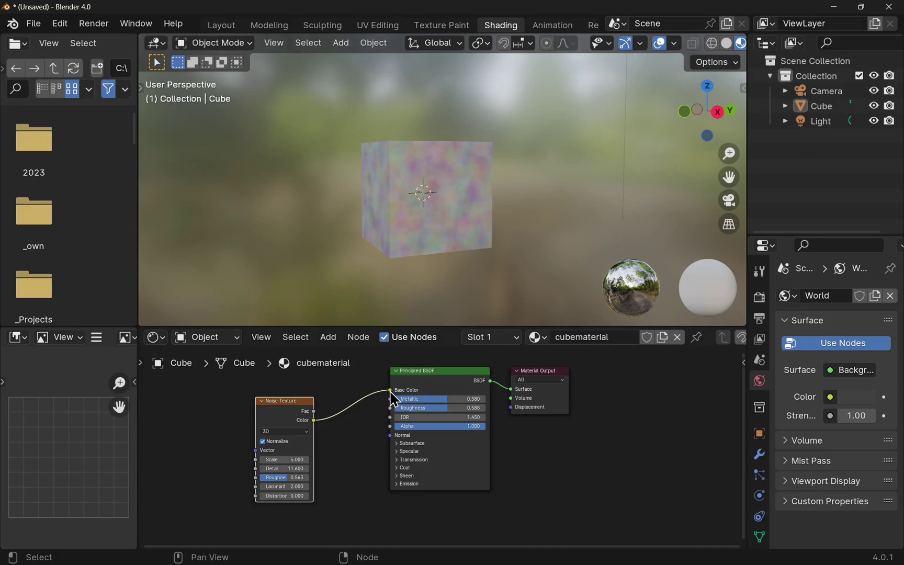
{"action": "left_click_drag", "start_coordinate": [389, 390], "coordinate": [249, 411]}
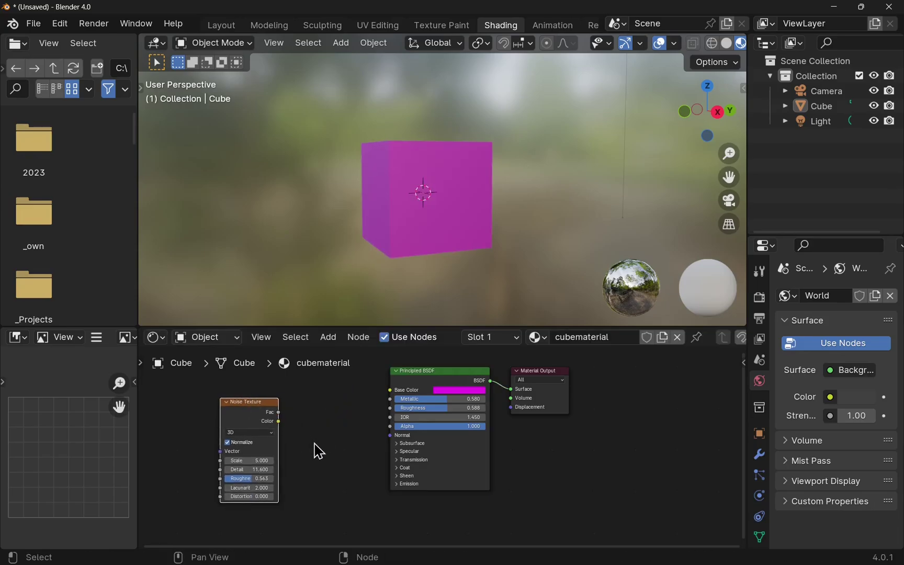
Add a Bump node and connect its Normal output to the Principled BSDF Normal
{"action": "left_click", "coordinate": [328, 337]}
{"action": "mouse_move", "coordinate": [356, 439]}
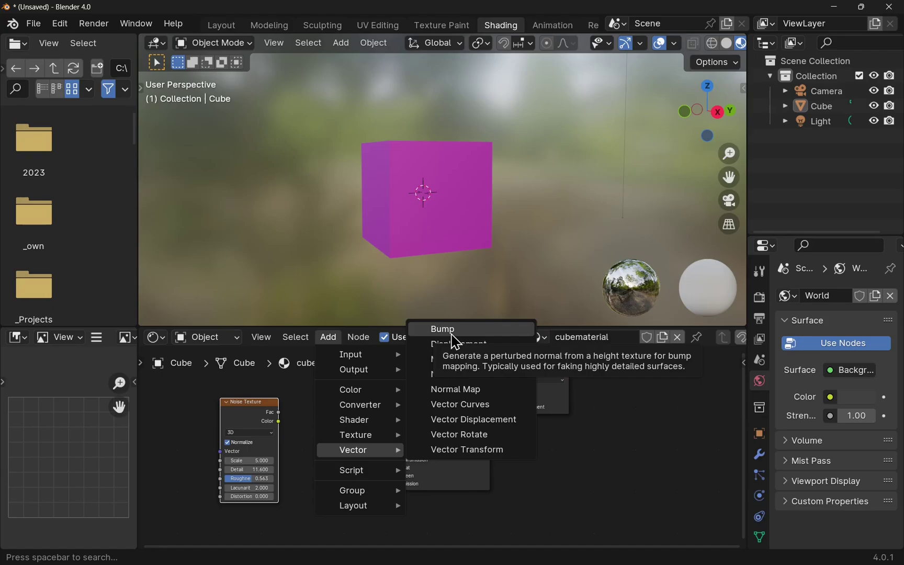
{"action": "left_click", "coordinate": [452, 333]}
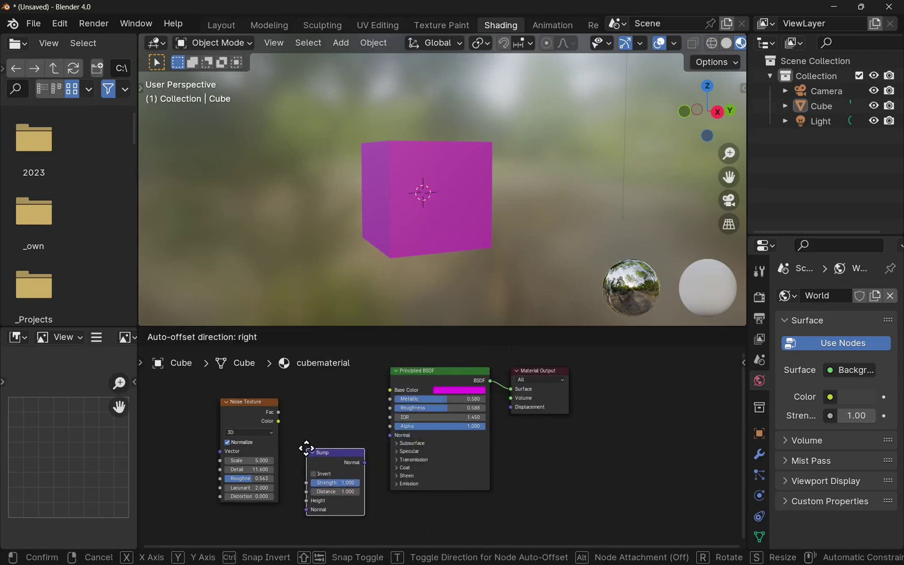
{"action": "left_click", "coordinate": [305, 446]}
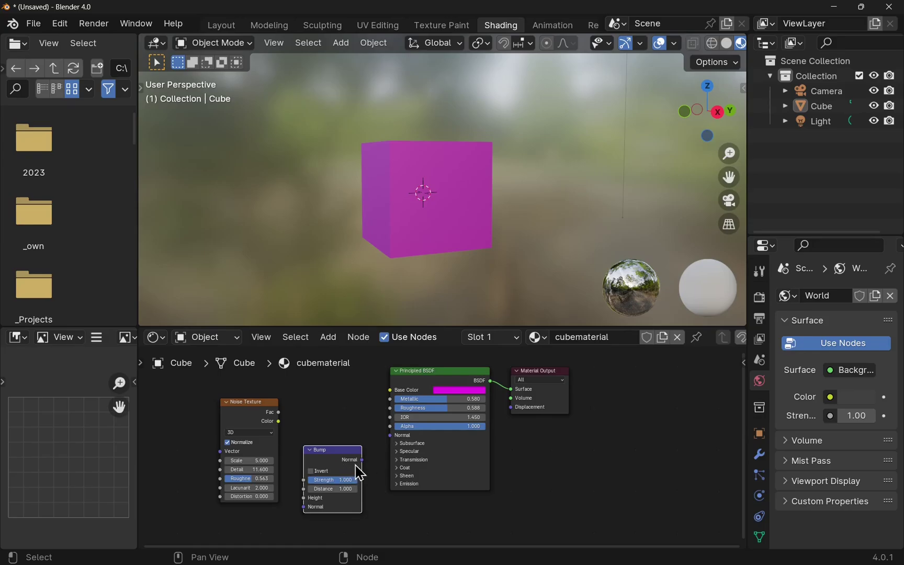
{"action": "left_click_drag", "start_coordinate": [363, 460], "coordinate": [398, 438]}
Set the Bump to Strength 0.437, Distance 24.2, and rearrange the Bump and Noise nodes
{"action": "left_click_drag", "start_coordinate": [333, 454], "coordinate": [335, 399]}
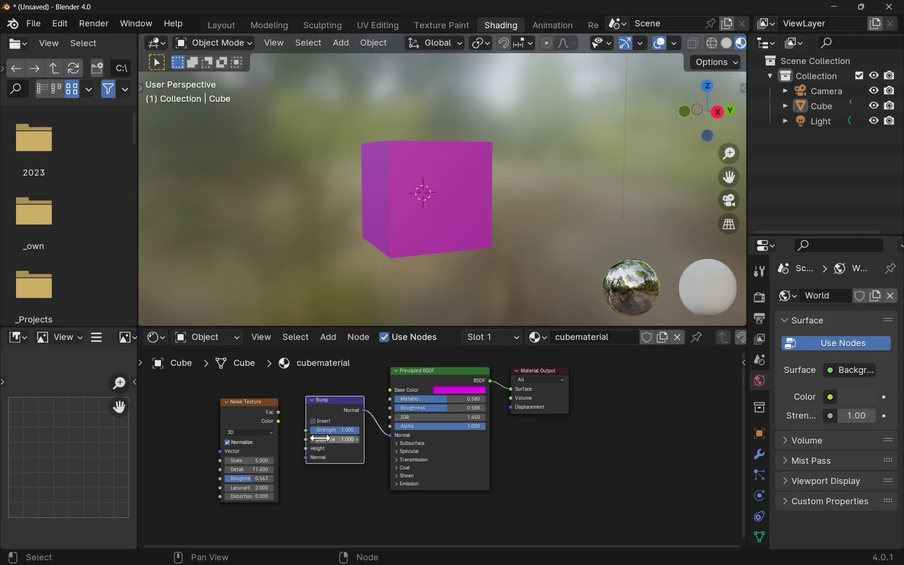
{"action": "mouse_move", "coordinate": [320, 438]}
{"action": "left_mouse_down"}
{"action": "mouse_move", "coordinate": [330, 439]}
{"action": "mouse_move", "coordinate": [325, 430]}
{"action": "left_mouse_up"}
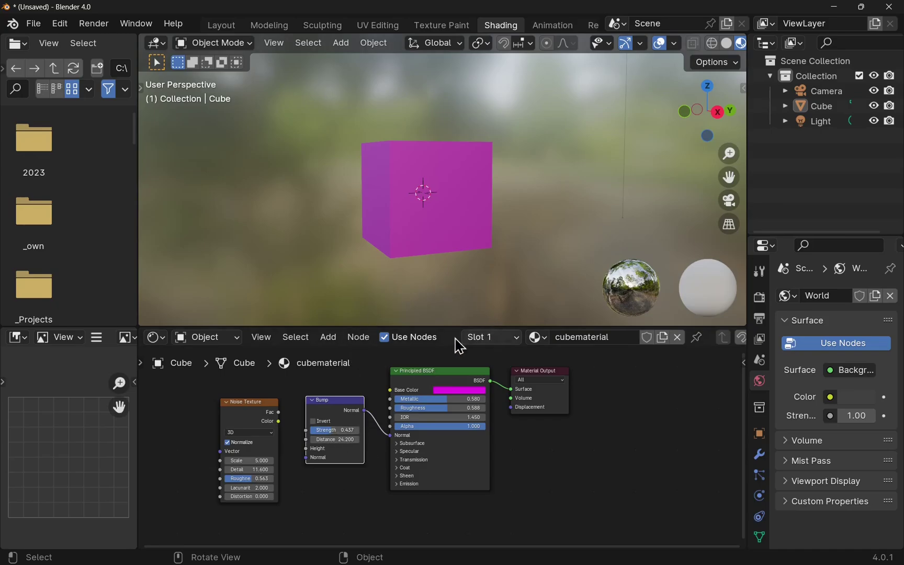
{"action": "left_click_drag", "start_coordinate": [334, 401], "coordinate": [335, 427]}
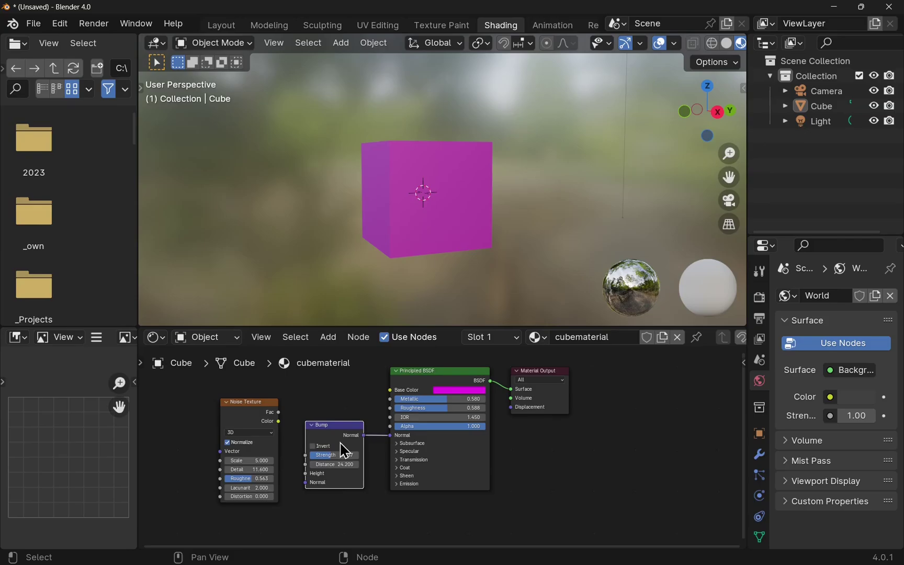
{"action": "left_click", "coordinate": [247, 412]}
{"action": "left_click_drag", "start_coordinate": [248, 412], "coordinate": [220, 407]}
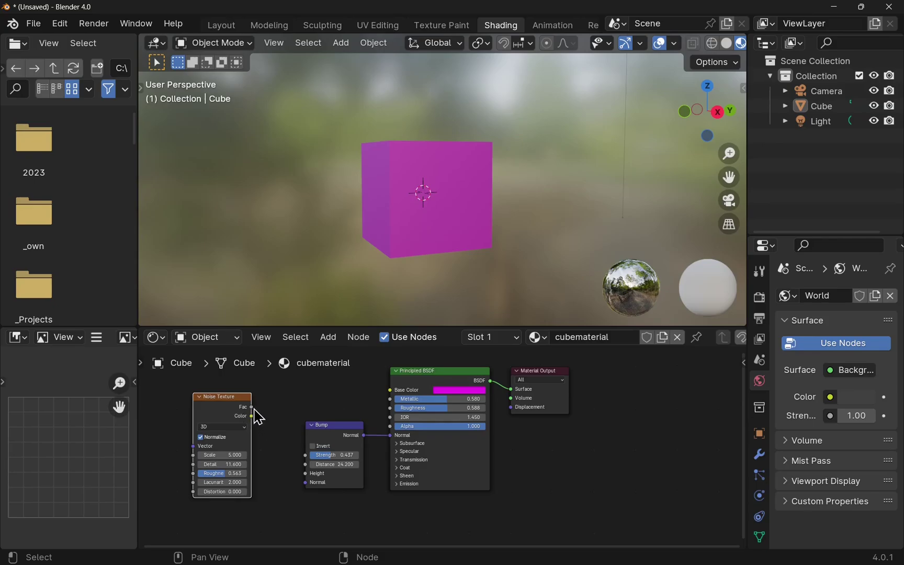
Connect noise Fac to Bump Height, with noise Roughness 0.271 and Scale 5.4
{"action": "left_click_drag", "start_coordinate": [251, 408], "coordinate": [306, 480]}
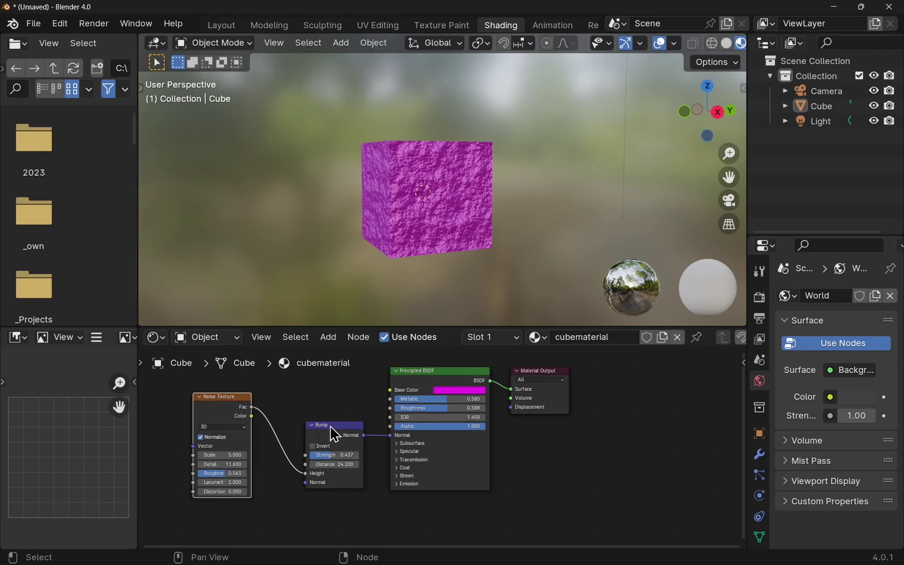
{"action": "left_click_drag", "start_coordinate": [334, 434], "coordinate": [315, 427]}
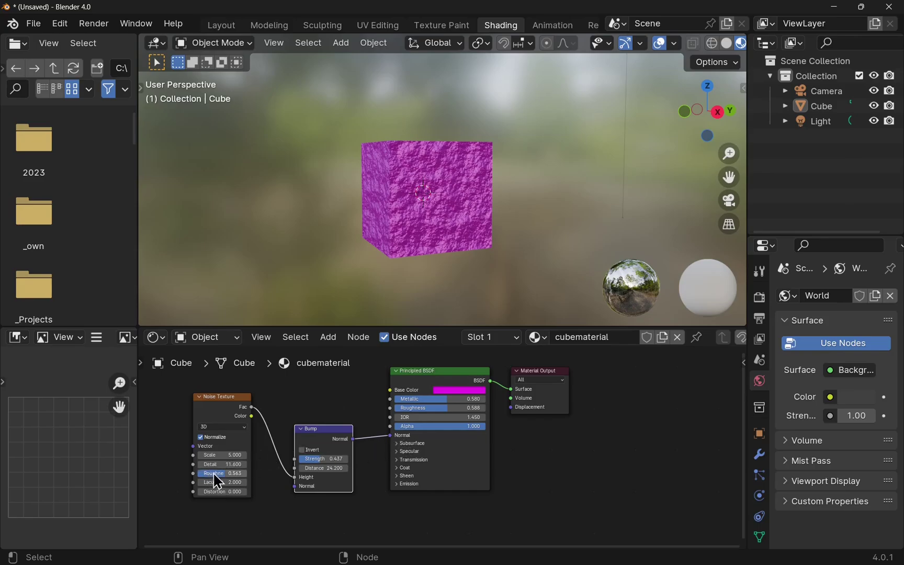
{"action": "mouse_move", "coordinate": [225, 473]}
{"action": "left_mouse_down"}
{"action": "mouse_move", "coordinate": [212, 473]}
{"action": "mouse_move", "coordinate": [241, 464]}
{"action": "left_mouse_up"}
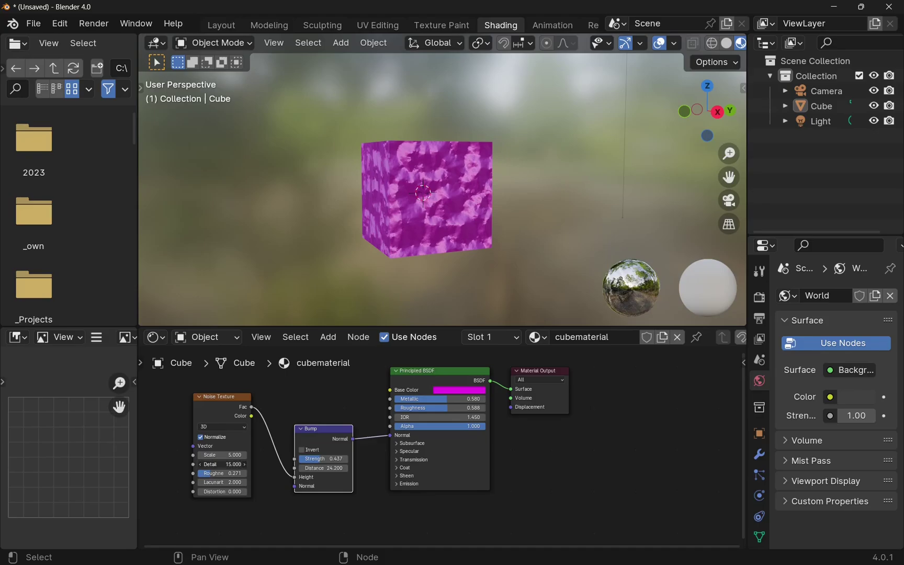
{"action": "left_click", "coordinate": [216, 449]}
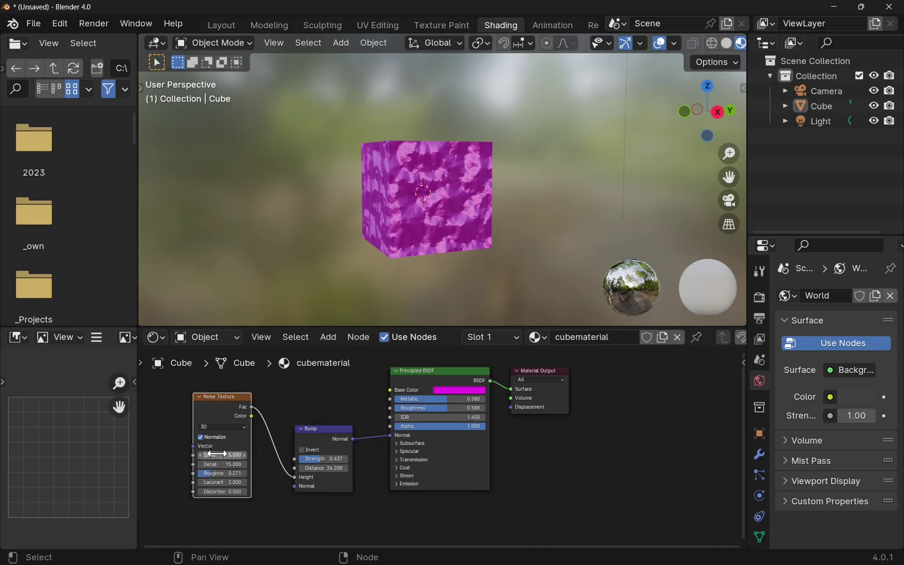
{"action": "mouse_move", "coordinate": [217, 454]}
{"action": "left_mouse_down"}
{"action": "mouse_move", "coordinate": [194, 454]}
{"action": "mouse_move", "coordinate": [222, 454]}
{"action": "left_mouse_up"}
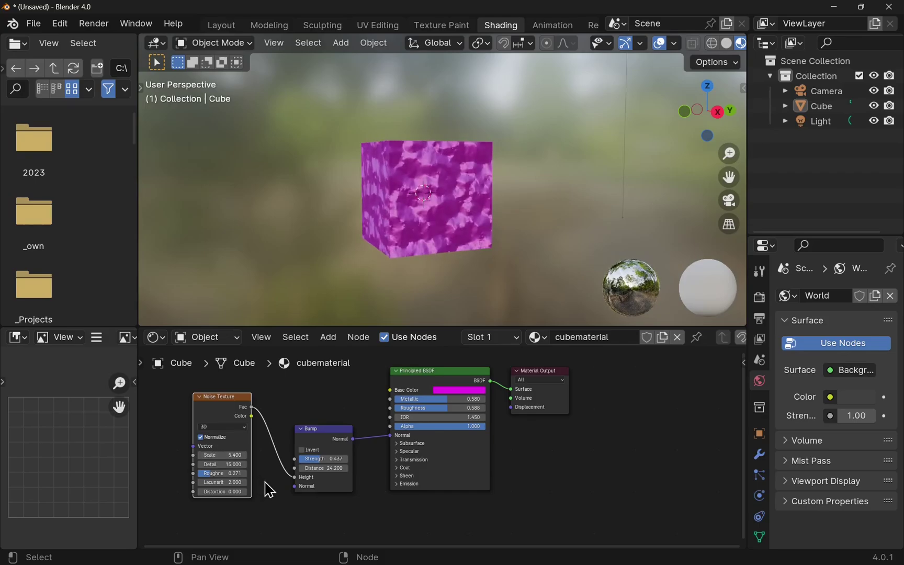
Link noise Color to Base Color and set noise Detail to 4.9
{"action": "left_click_drag", "start_coordinate": [253, 418], "coordinate": [399, 400]}
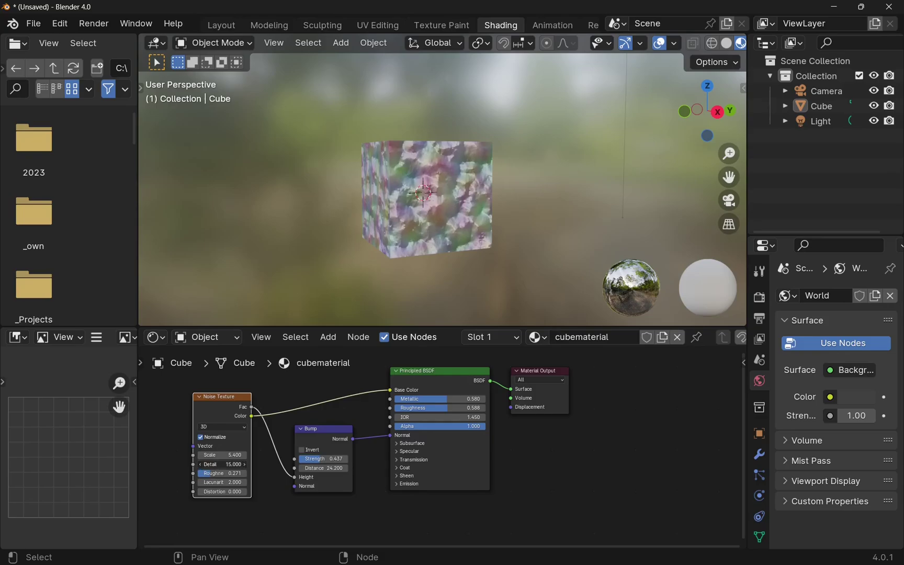
{"action": "double_click", "coordinate": [223, 464]}
{"action": "type", "text": "4.9"}
{"action": "key", "text": "Return"}
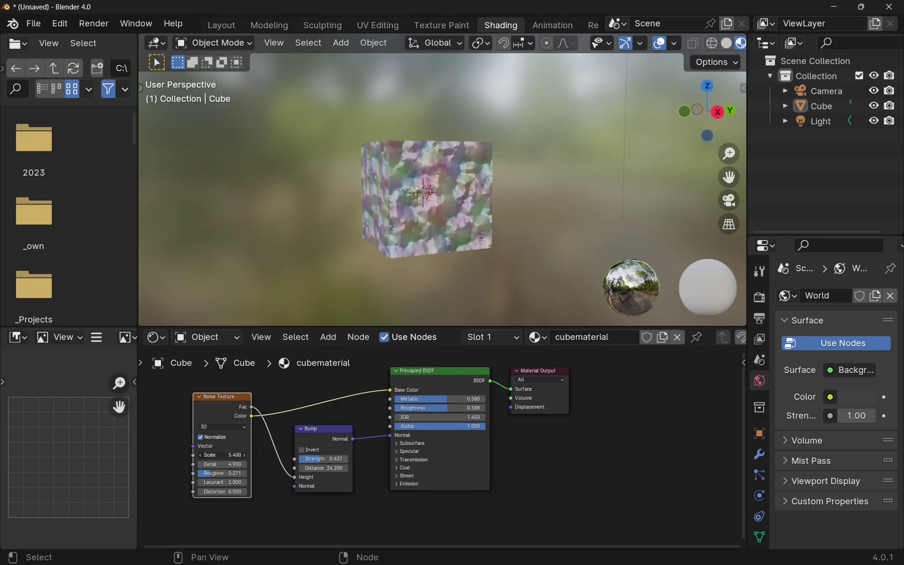
Set the noise Scale to 7.8 and Lacunarity to 2.4
{"action": "left_click_drag", "start_coordinate": [212, 455], "coordinate": [201, 482]}
{"action": "double_click", "coordinate": [223, 482]}
{"action": "type", "text": "5.6"}
{"action": "key", "text": "Return"}
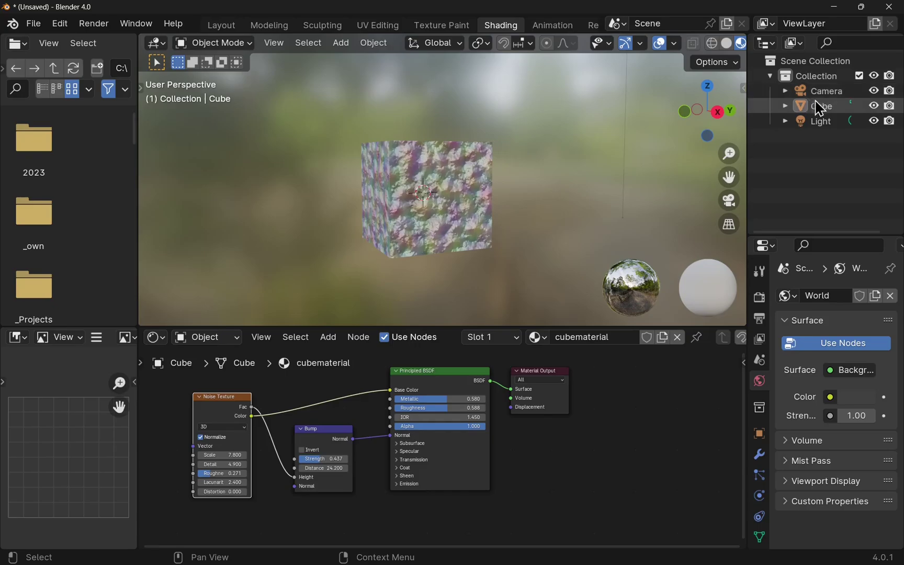
Add a Suzanne monkey mesh and move it to the left of the cube
{"action": "left_click", "coordinate": [341, 42]}
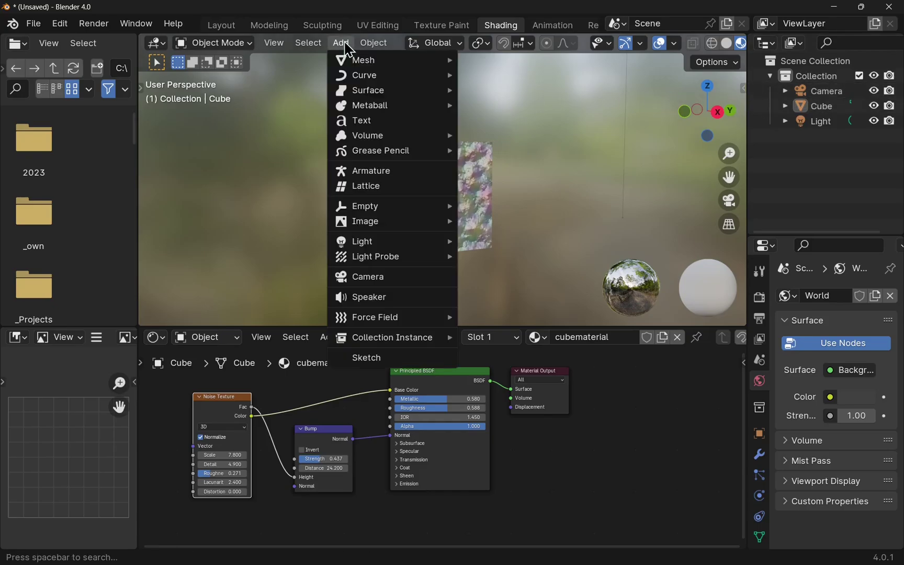
{"action": "mouse_move", "coordinate": [343, 67]}
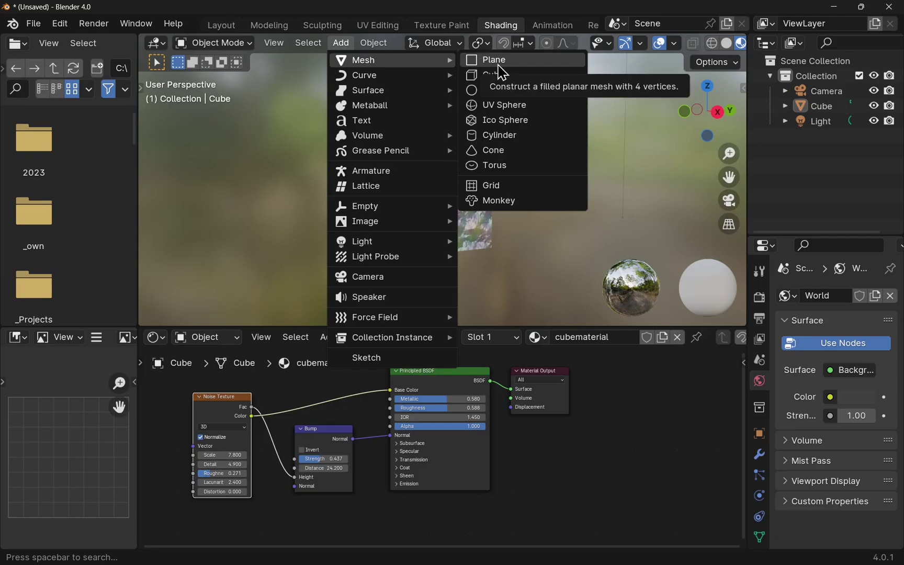
{"action": "left_click", "coordinate": [504, 202]}
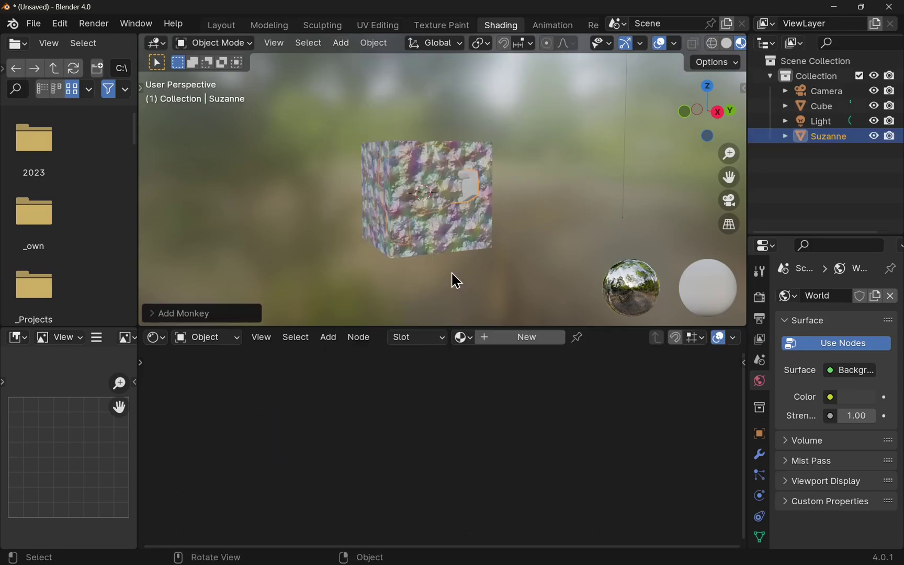
{"action": "key", "text": "g"}
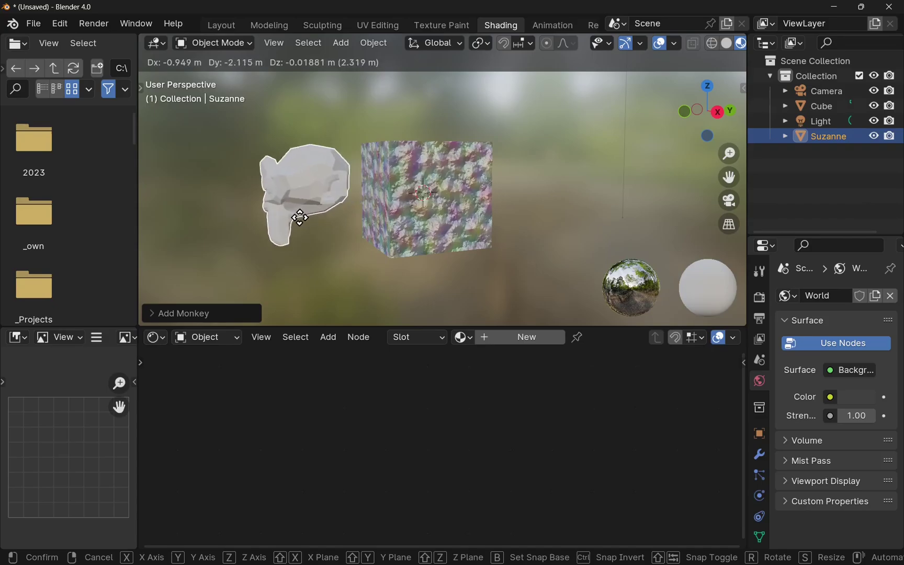
{"action": "left_click", "coordinate": [275, 231]}
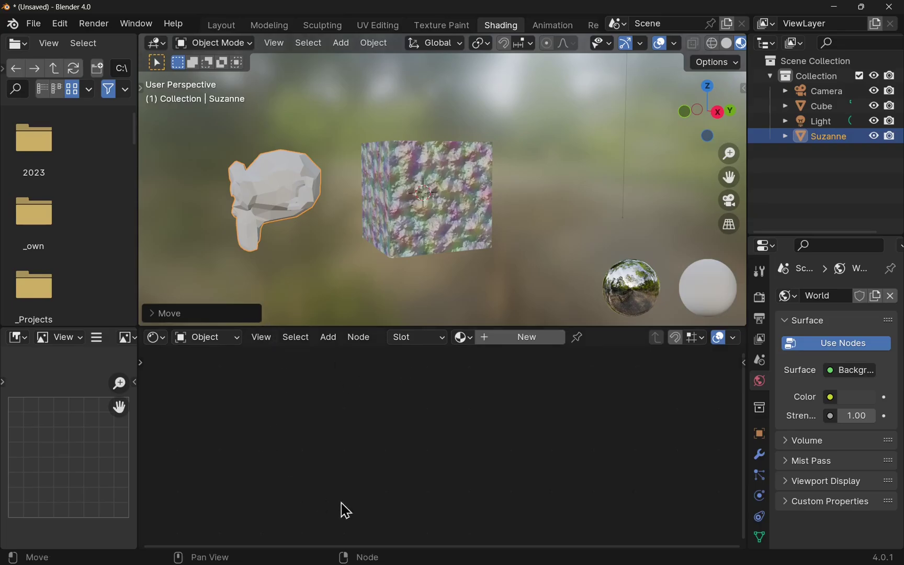
Assign the cube's existing cubematerial to Suzanne as well
{"action": "left_click", "coordinate": [469, 221]}
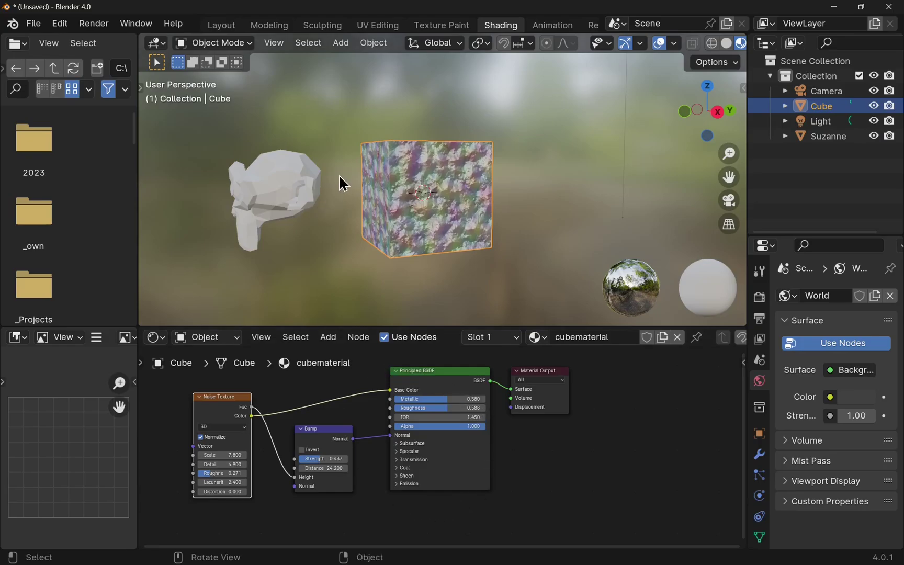
{"action": "left_click", "coordinate": [268, 192]}
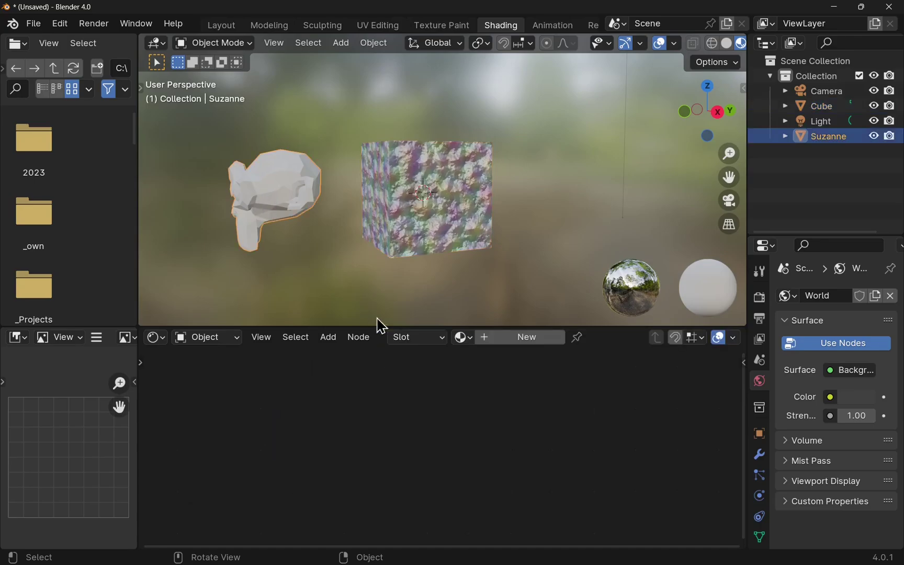
{"action": "left_click", "coordinate": [469, 338]}
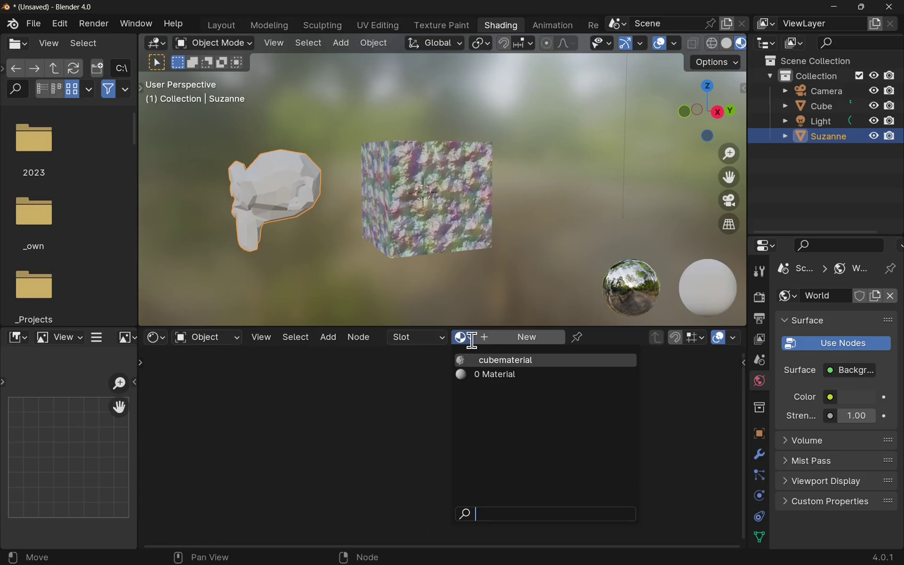
{"action": "left_click", "coordinate": [518, 363]}
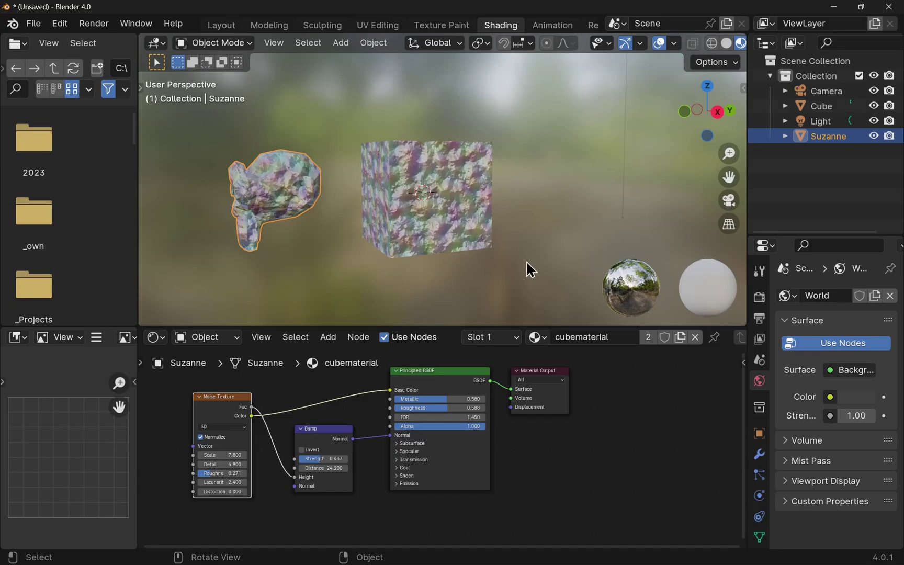
Unlink cubematerial from the cube, leaving it plain, then reselect Suzanne
{"action": "left_click", "coordinate": [459, 174]}
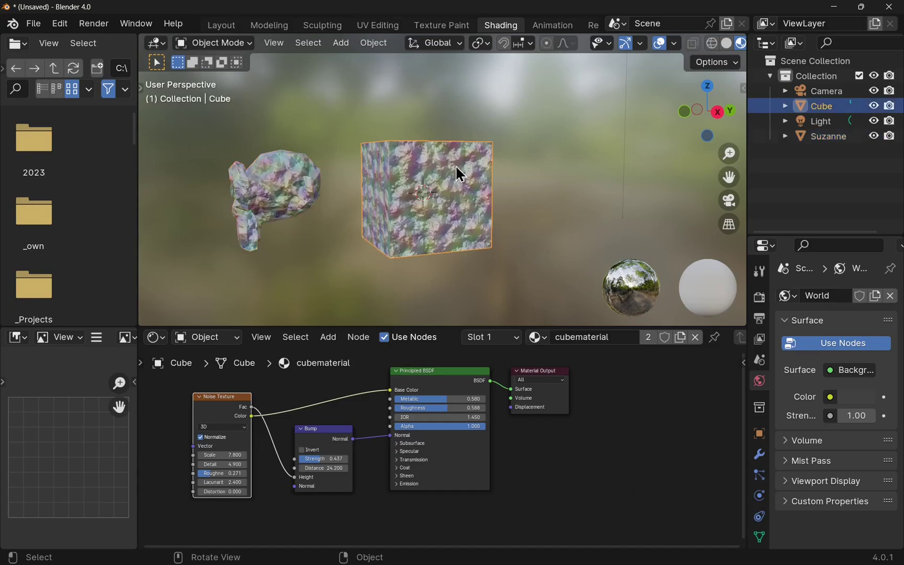
{"action": "left_click", "coordinate": [696, 338]}
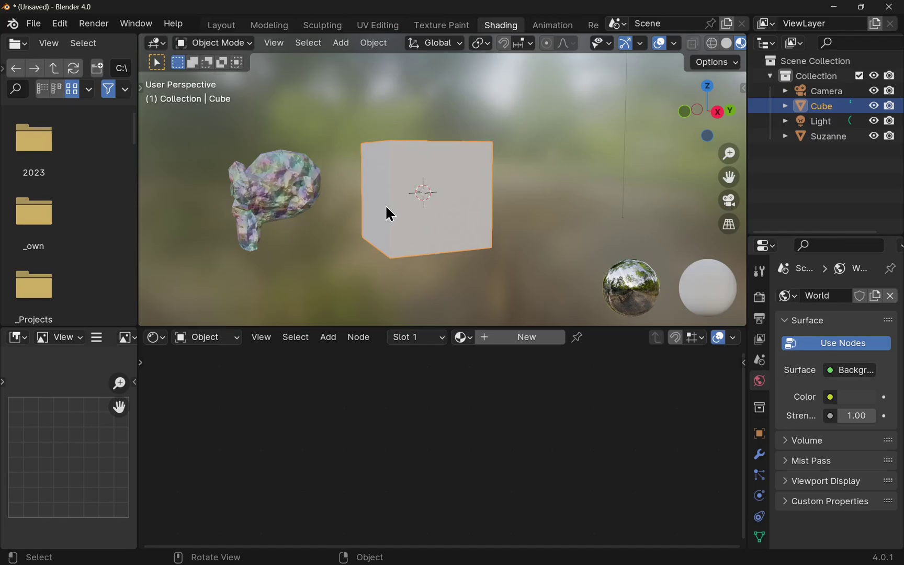
{"action": "left_click", "coordinate": [256, 188]}
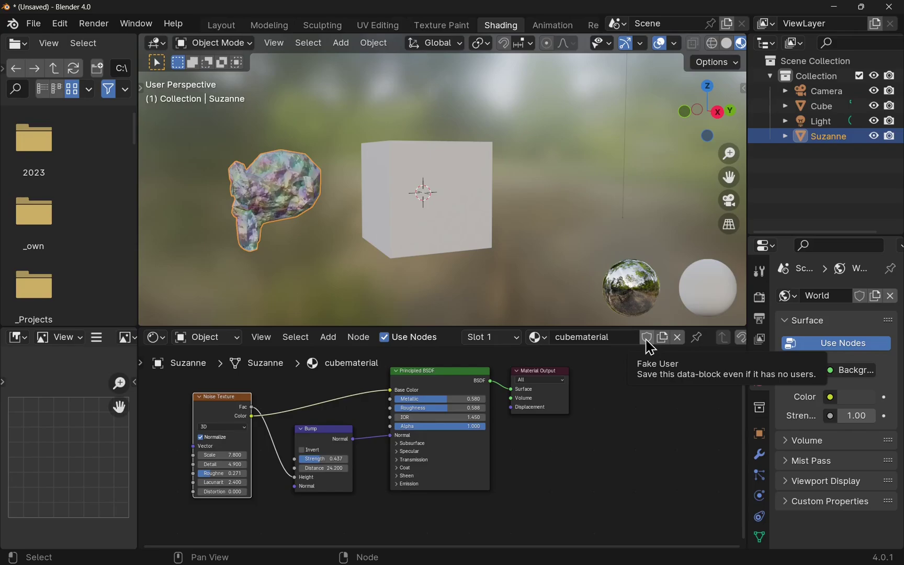
Give cubematerial a fake user, unlink it from Suzanne, and browse the remaining materials
{"action": "left_click", "coordinate": [647, 340]}
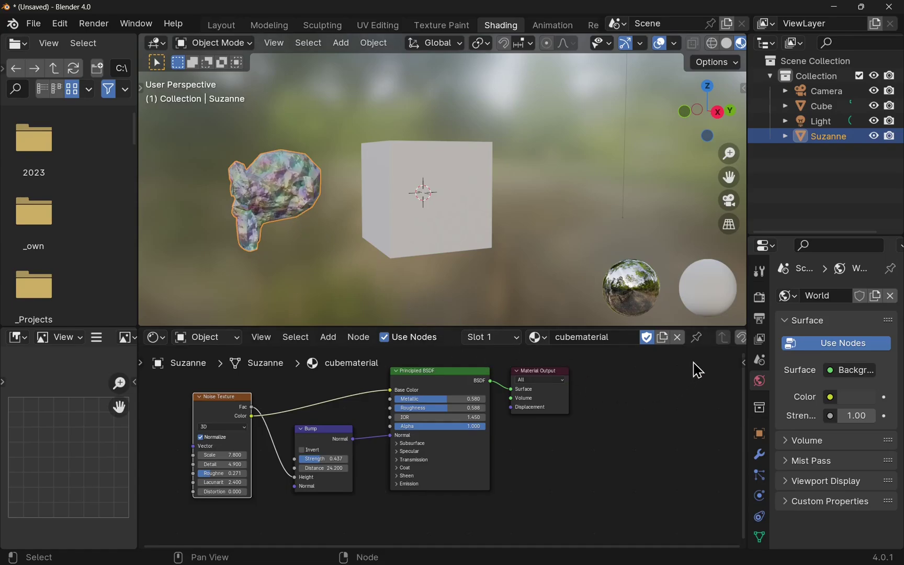
{"action": "left_click", "coordinate": [678, 339]}
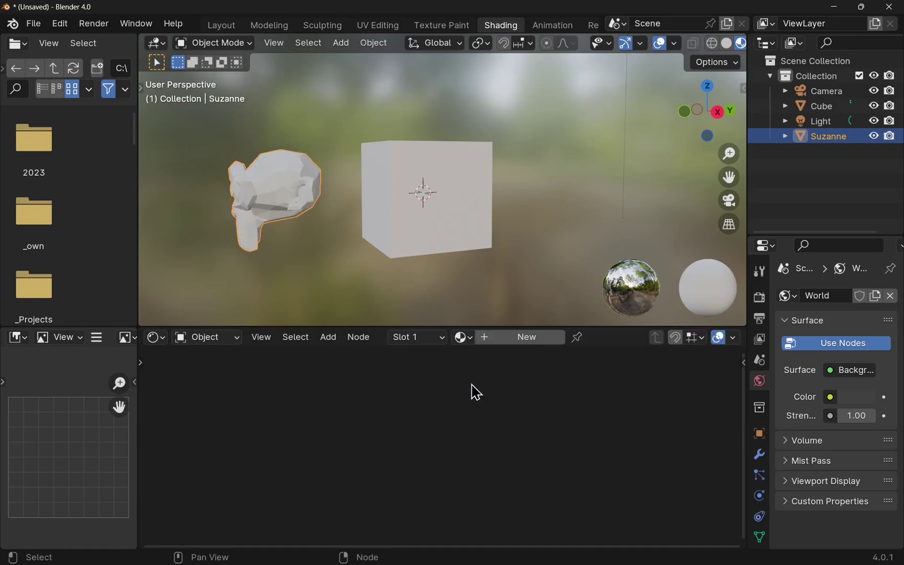
{"action": "left_click", "coordinate": [468, 338]}
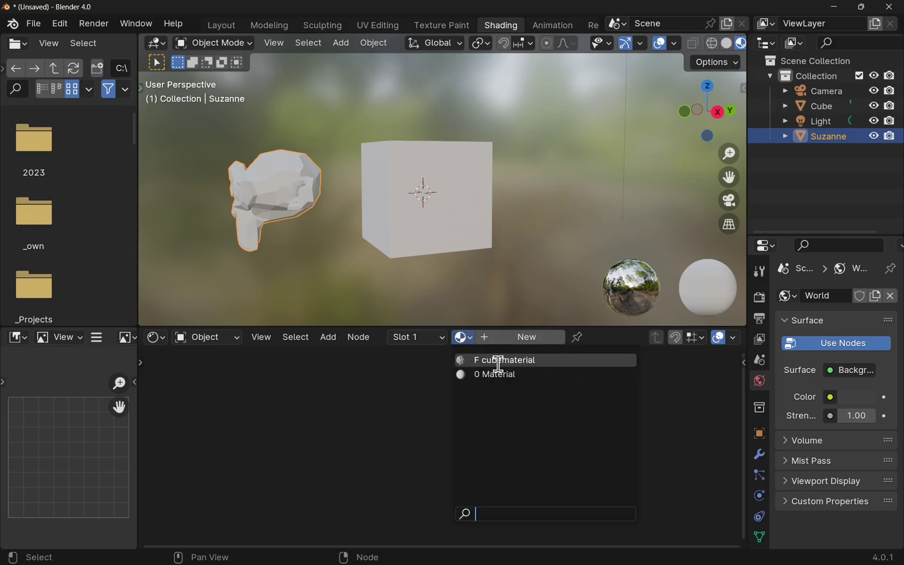
Create a new material for Suzanne with a blue base colour, named 'blue'
{"action": "left_click", "coordinate": [434, 390]}
{"action": "left_click", "coordinate": [521, 337]}
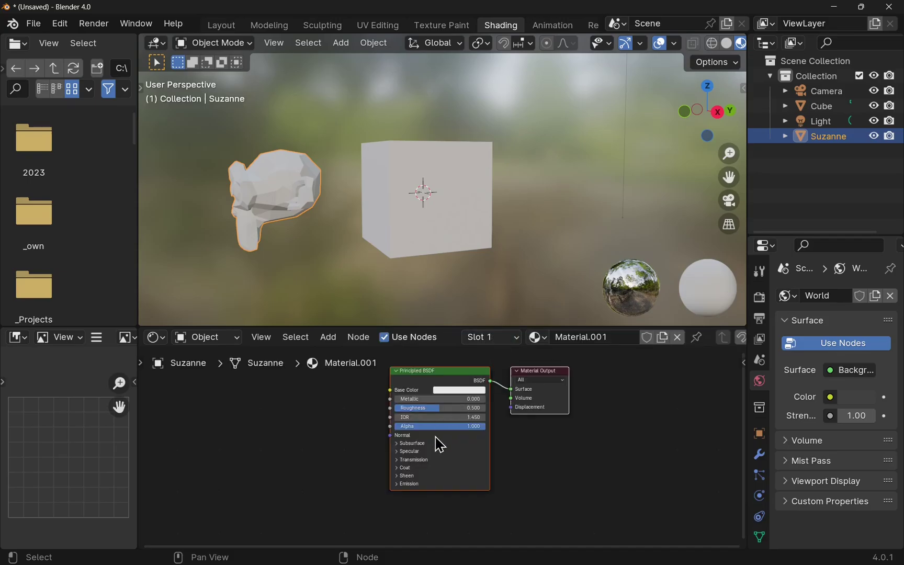
{"action": "left_click", "coordinate": [447, 389]}
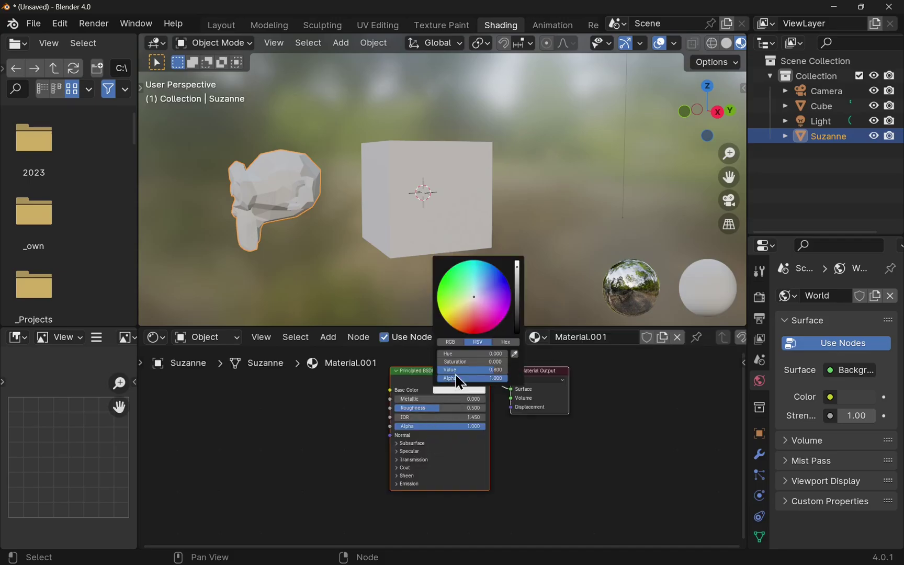
{"action": "left_click_drag", "start_coordinate": [478, 333], "coordinate": [495, 277]}
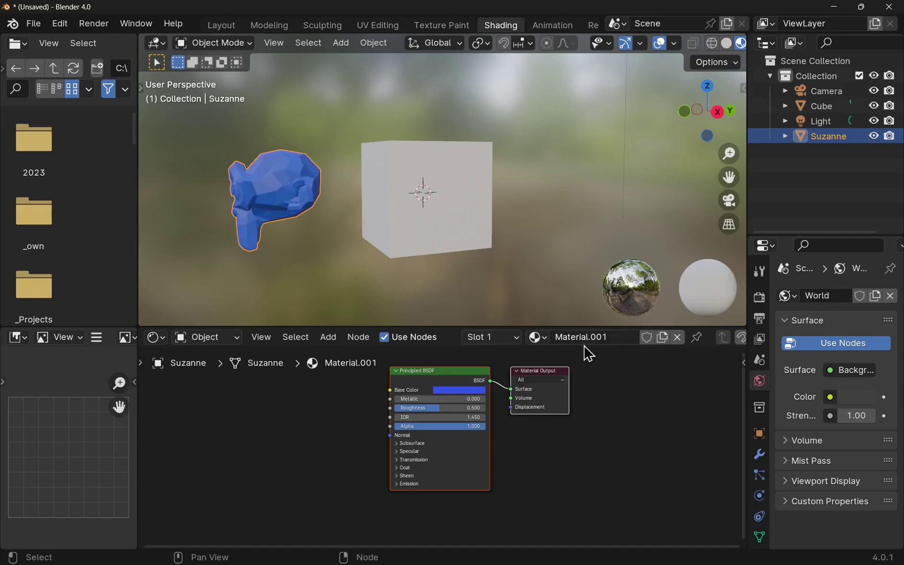
{"action": "left_click", "coordinate": [601, 338]}
{"action": "type", "text": "b"}
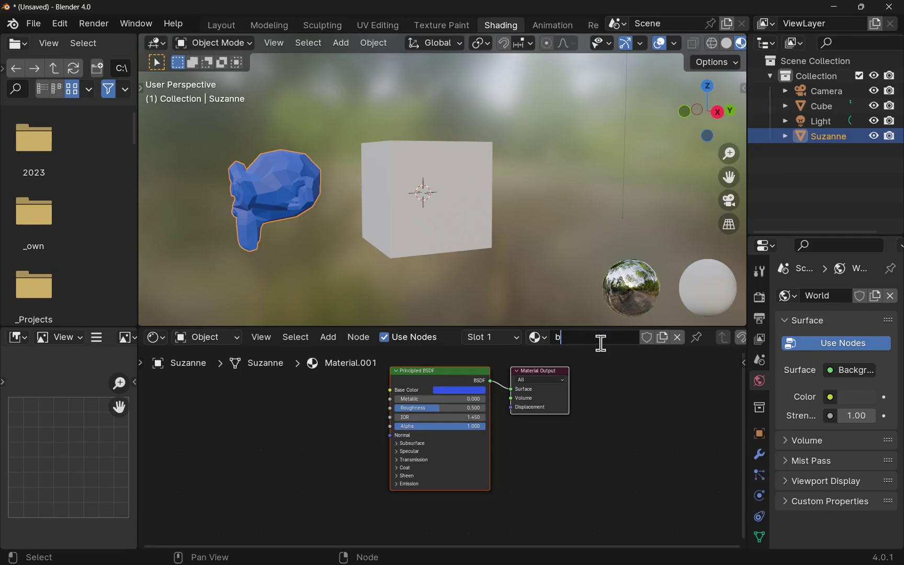
{"action": "type", "text": "lue"}
{"action": "key", "text": "Return"}
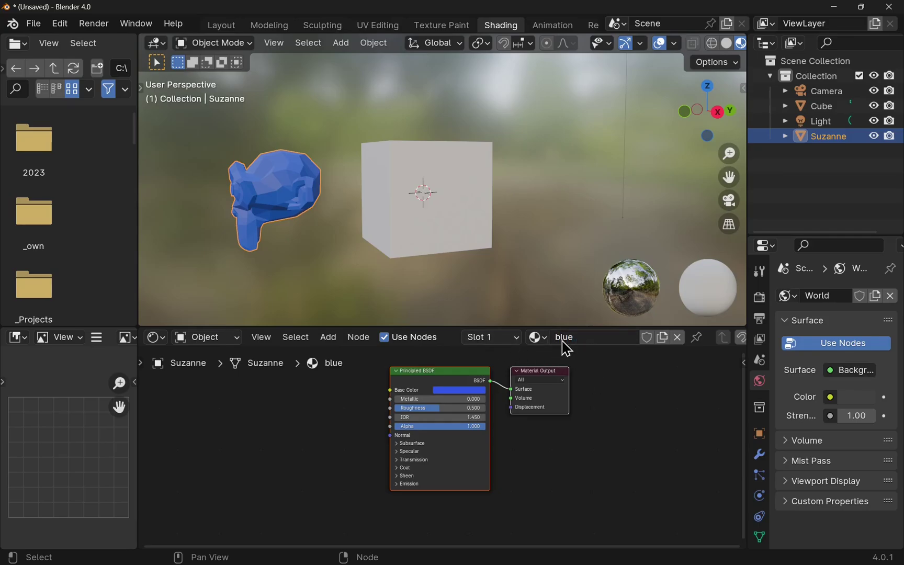
Unlink the blue material from Suzanne and check the material user counts
{"action": "left_click", "coordinate": [546, 340]}
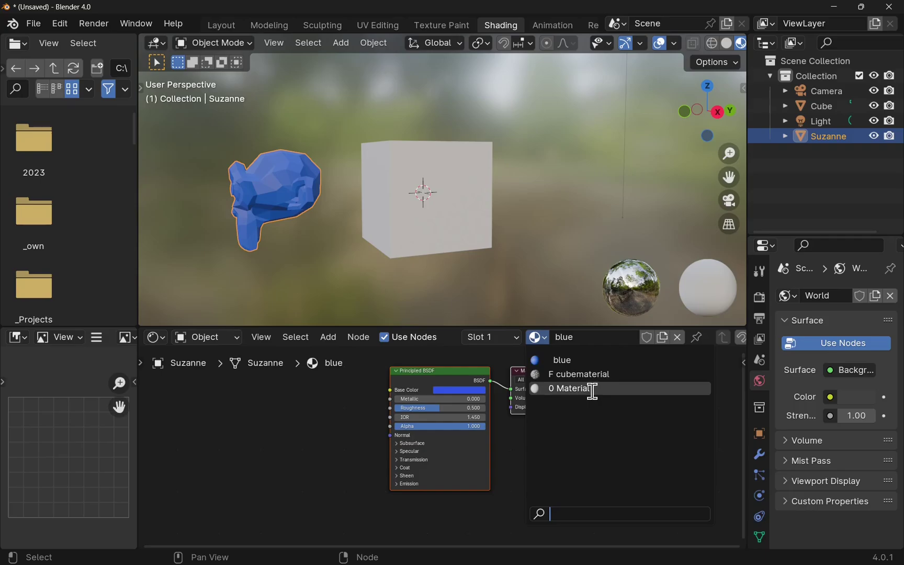
{"action": "left_click", "coordinate": [351, 432]}
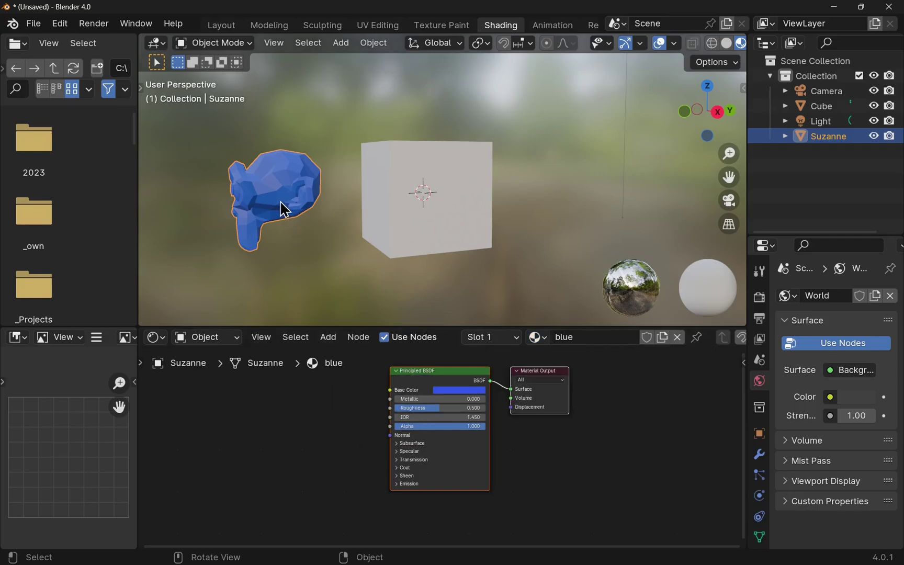
{"action": "left_click", "coordinate": [678, 337]}
{"action": "left_click", "coordinate": [462, 338]}
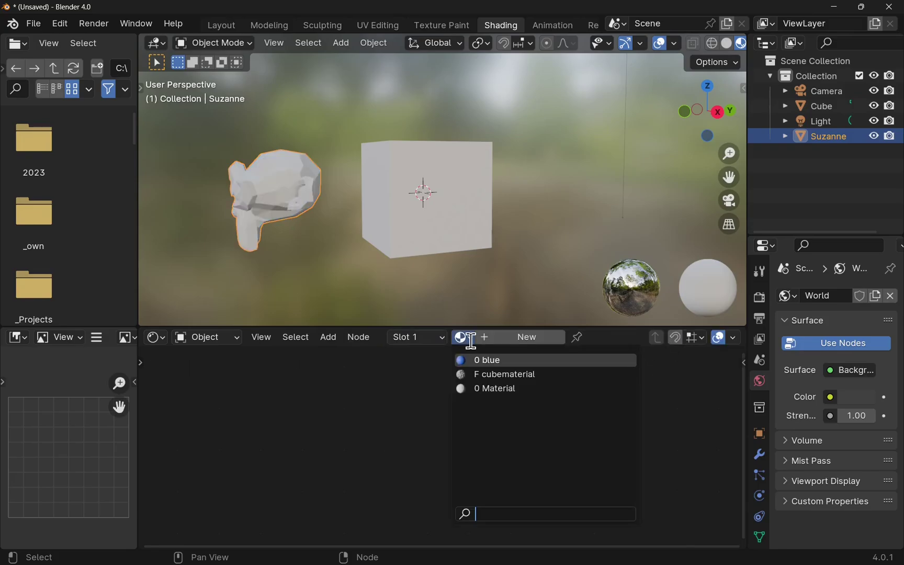
{"action": "left_click", "coordinate": [372, 387]}
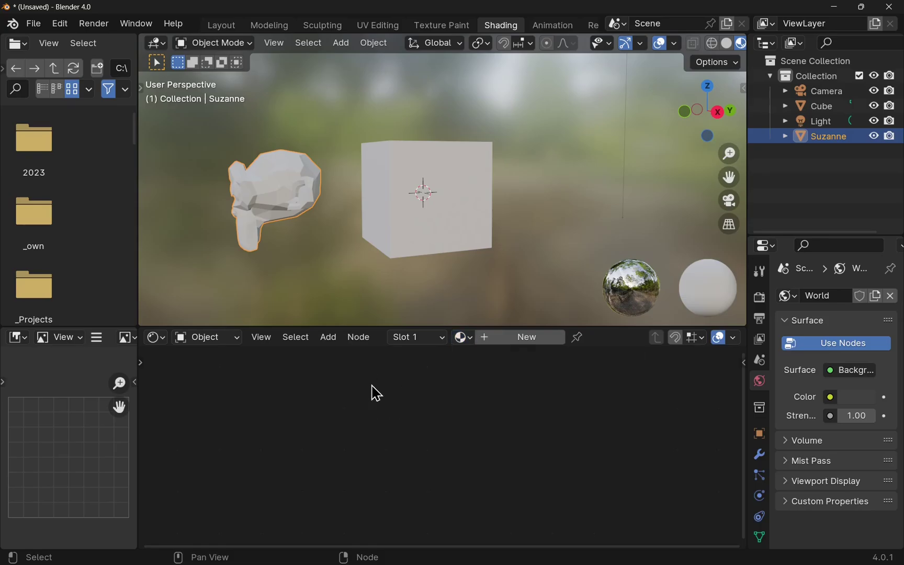
Save the scene as materialtest.blend, then check which materials exist
{"action": "left_click", "coordinate": [34, 24]}
{"action": "left_click", "coordinate": [71, 123]}
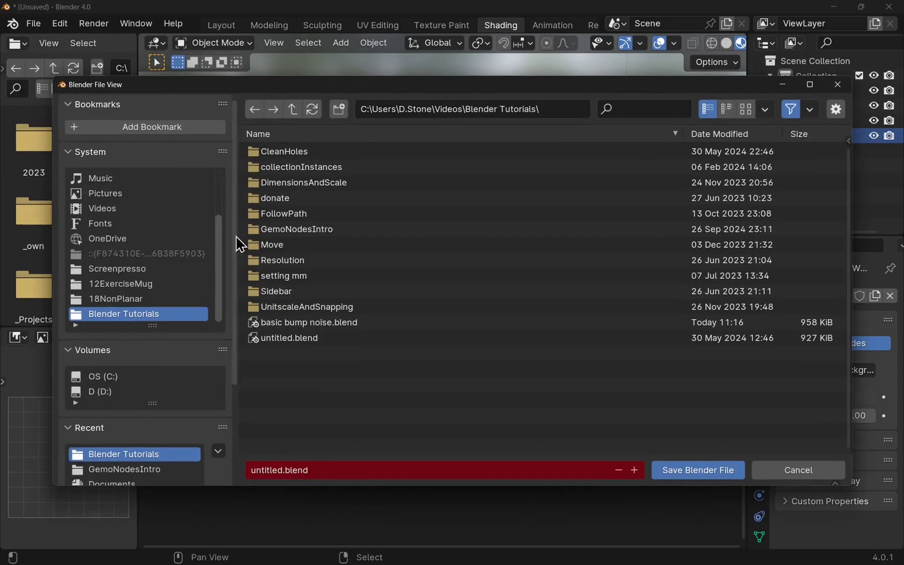
{"action": "double_click", "coordinate": [281, 469]}
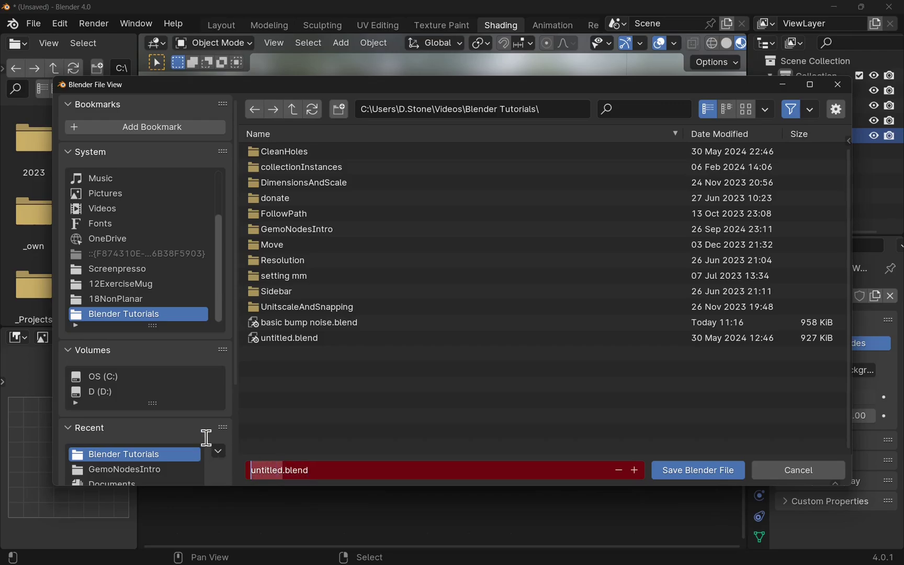
{"action": "type", "text": "materialtest"}
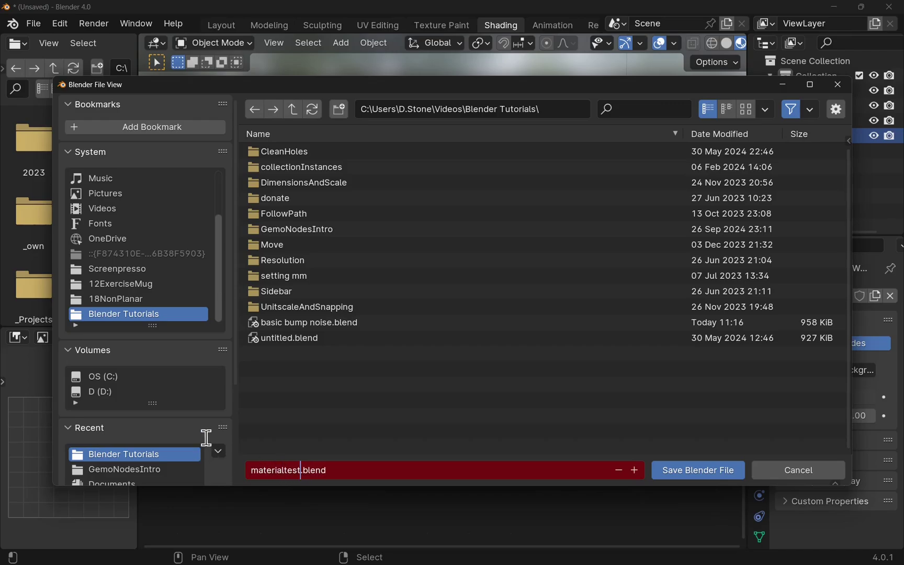
{"action": "left_click", "coordinate": [679, 473]}
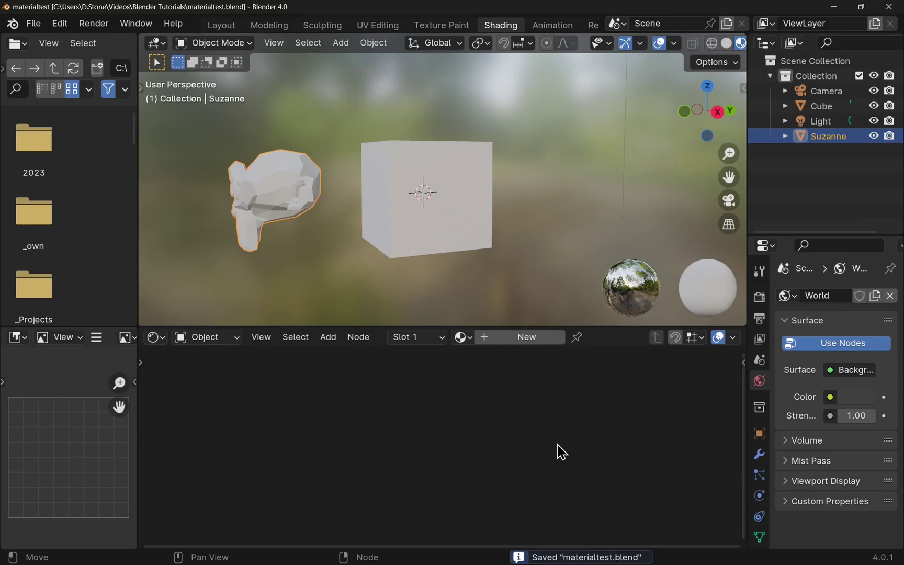
{"action": "left_click", "coordinate": [463, 337]}
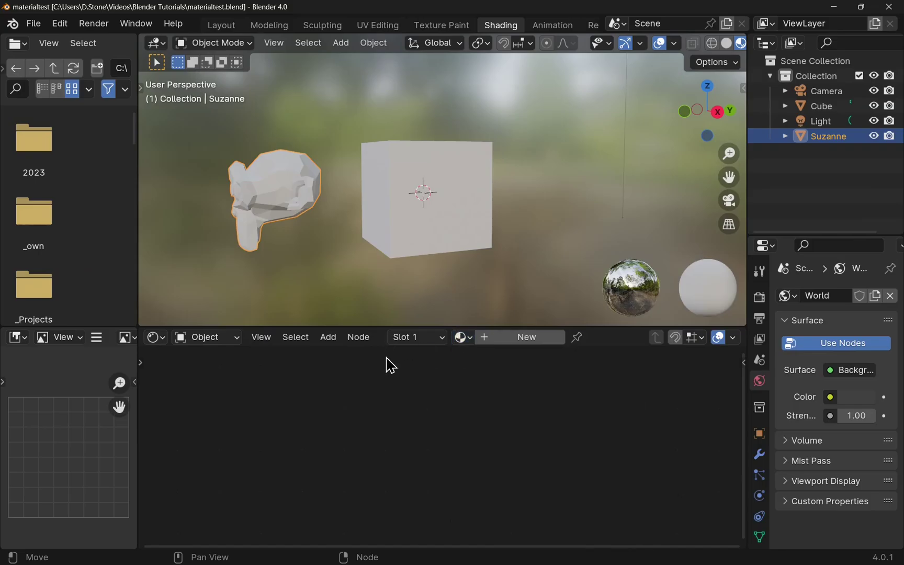
Start a fresh General file
{"action": "left_click", "coordinate": [34, 24]}
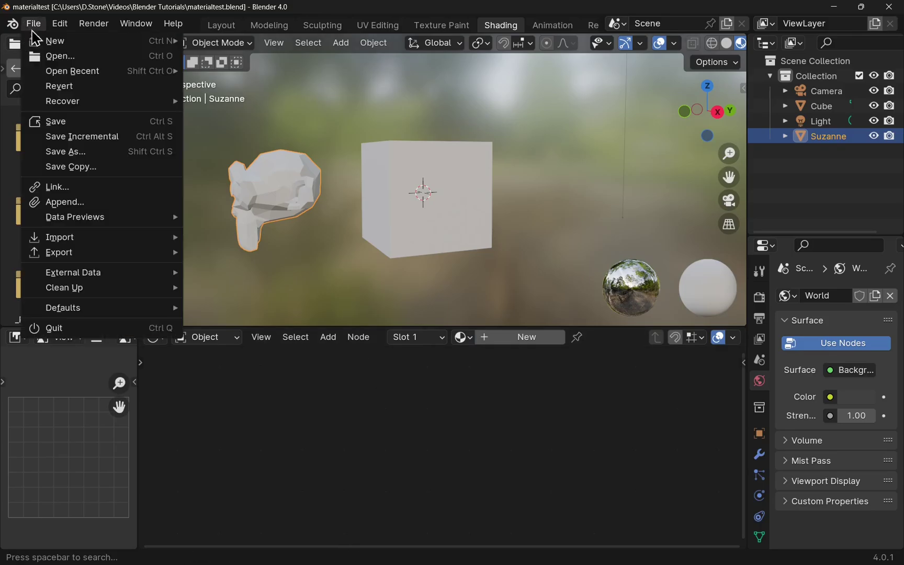
{"action": "mouse_move", "coordinate": [48, 43]}
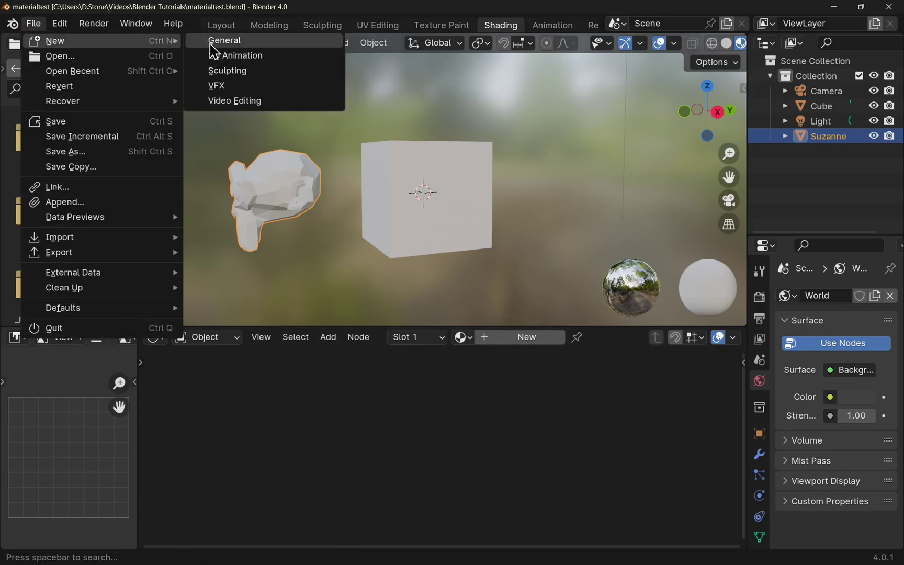
{"action": "left_click", "coordinate": [214, 44]}
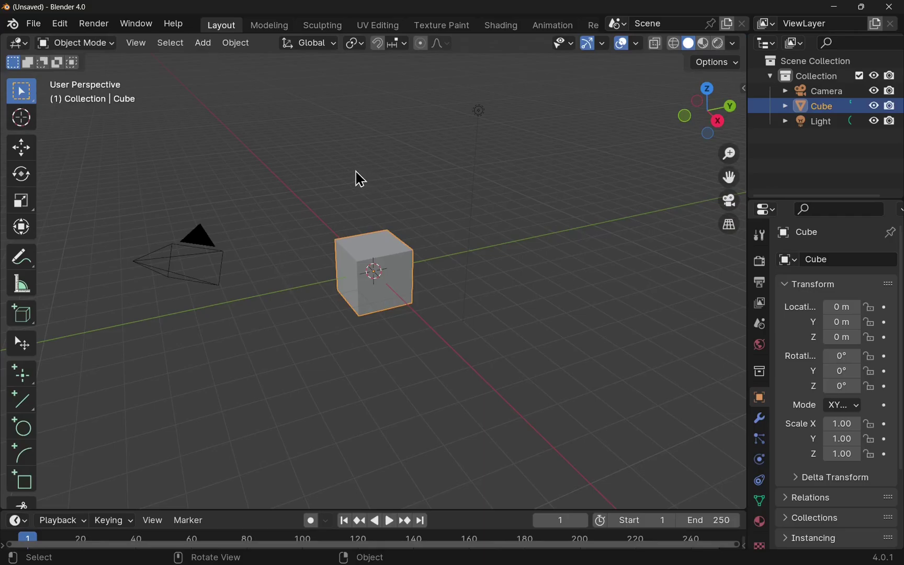
Reopen materialtest.blend from recent files and list its remaining materials
{"action": "left_click", "coordinate": [32, 27]}
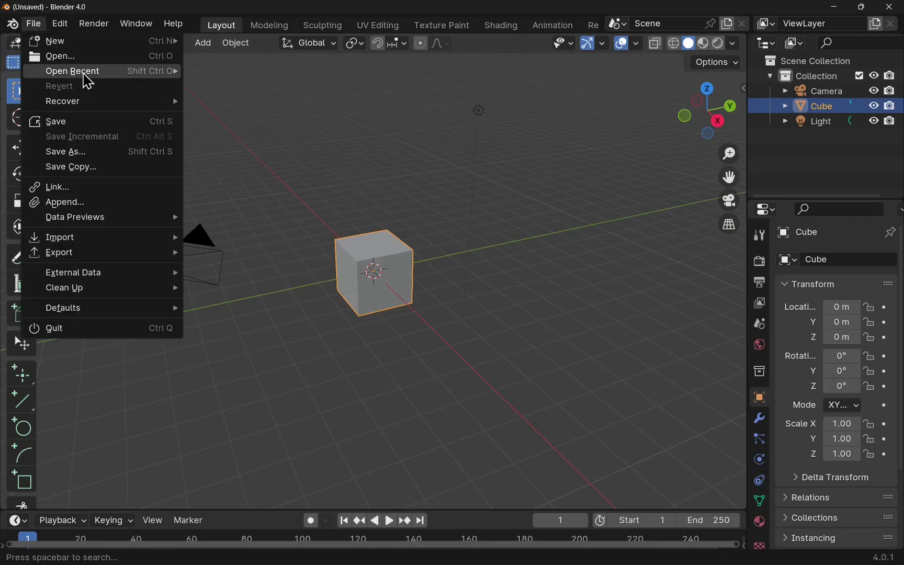
{"action": "mouse_move", "coordinate": [85, 73]}
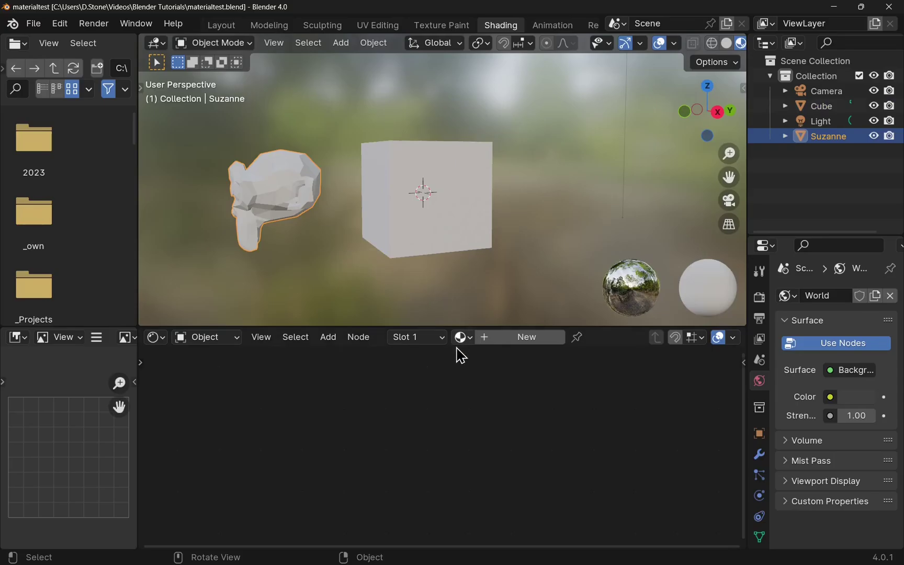
{"action": "left_click", "coordinate": [470, 339]}
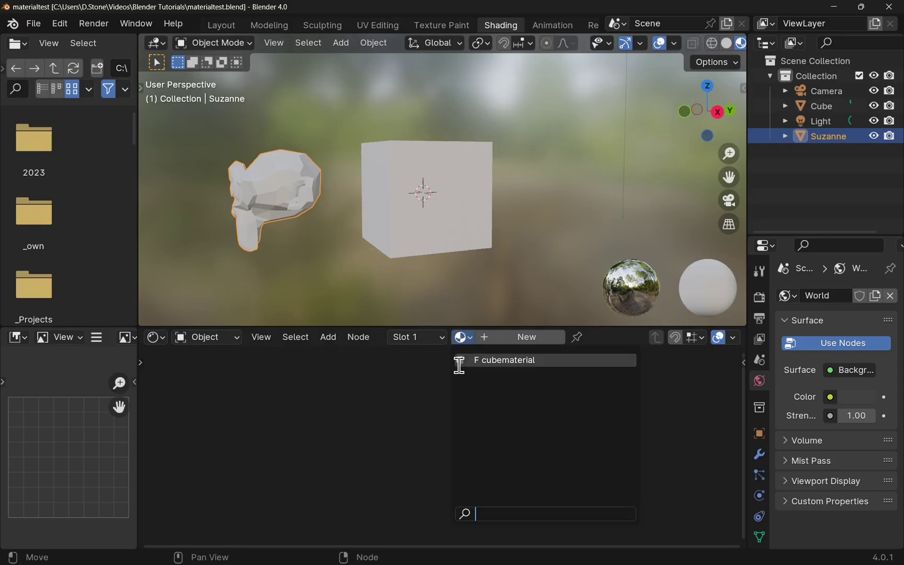